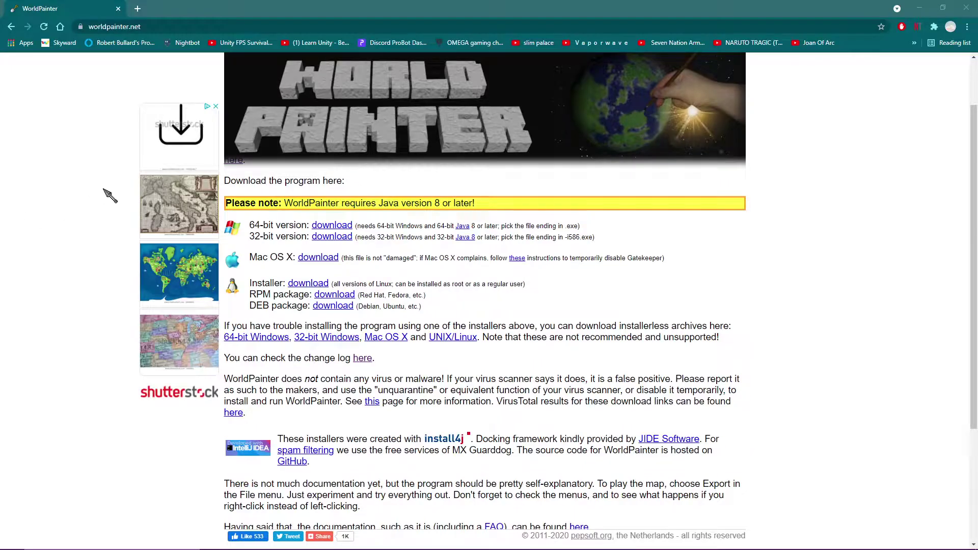
Download the 64-bit Windows version of WorldPainter, run the installer and allow it to make changes to the device.
left_click(77, 190)
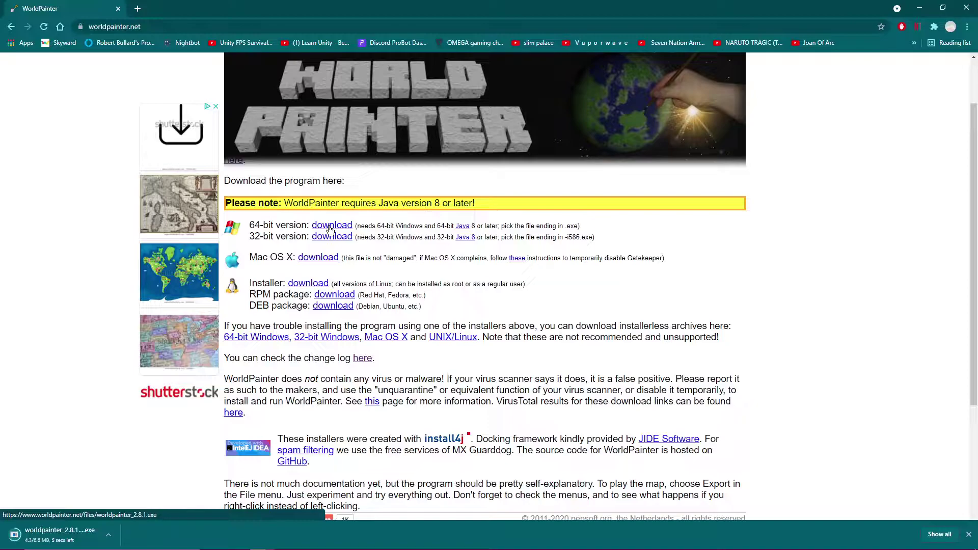
left_click(73, 536)
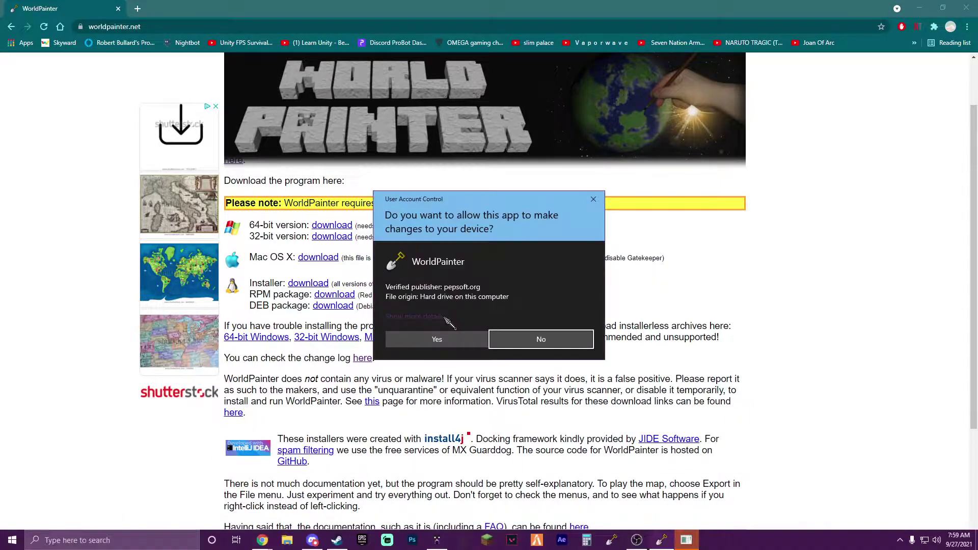
left_click(444, 341)
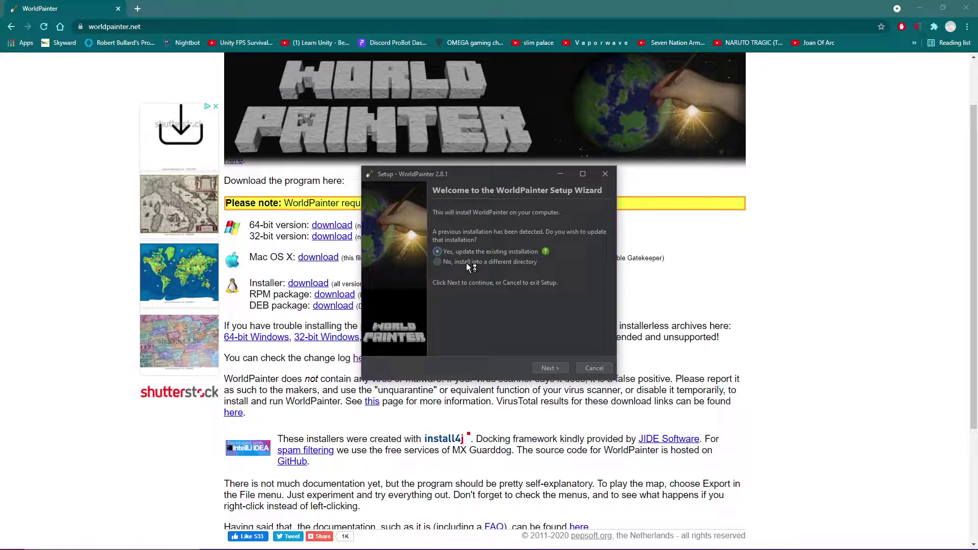
Update the existing WorldPainter installation through the setup wizard, keeping the .world file association, and finish the setup.
left_click(559, 371)
scroll(600, 290, "down", 5)
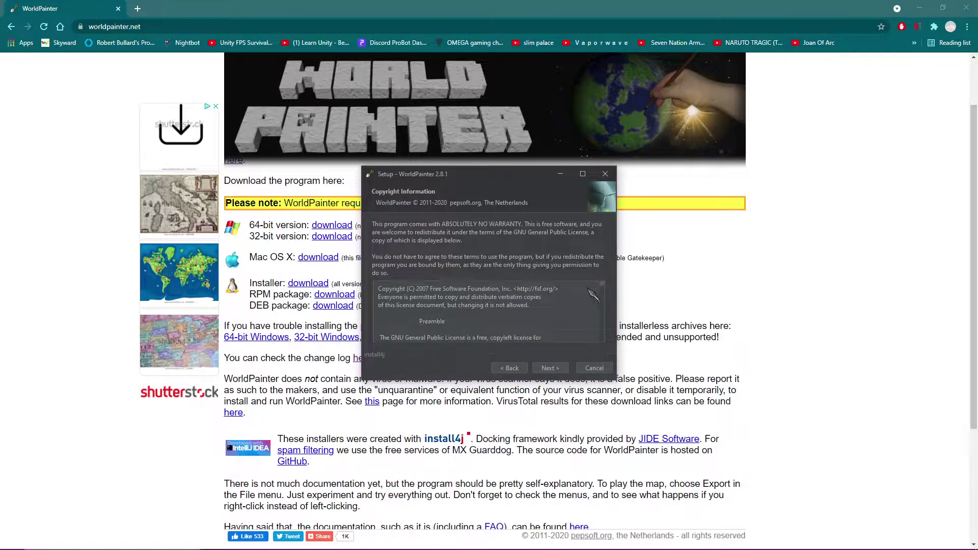
left_click(566, 374)
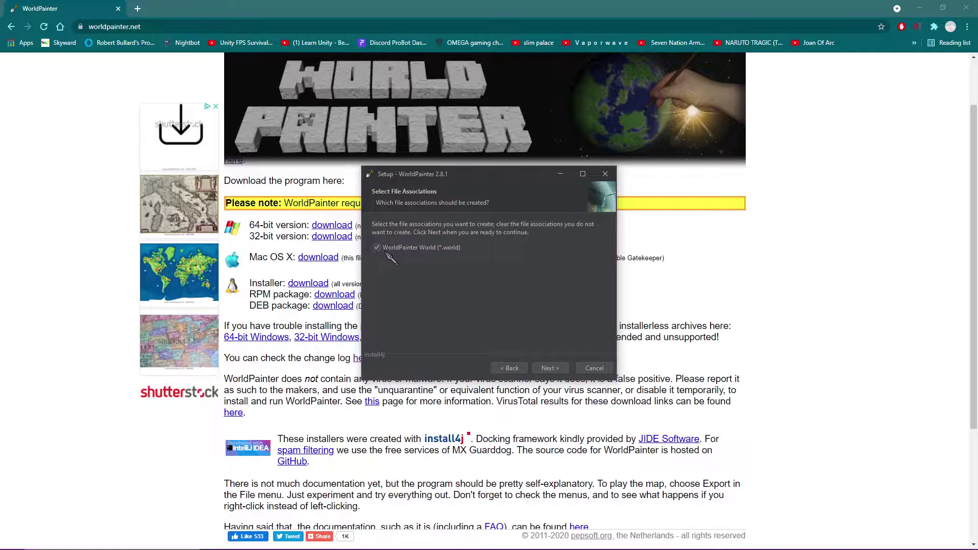
left_click(550, 369)
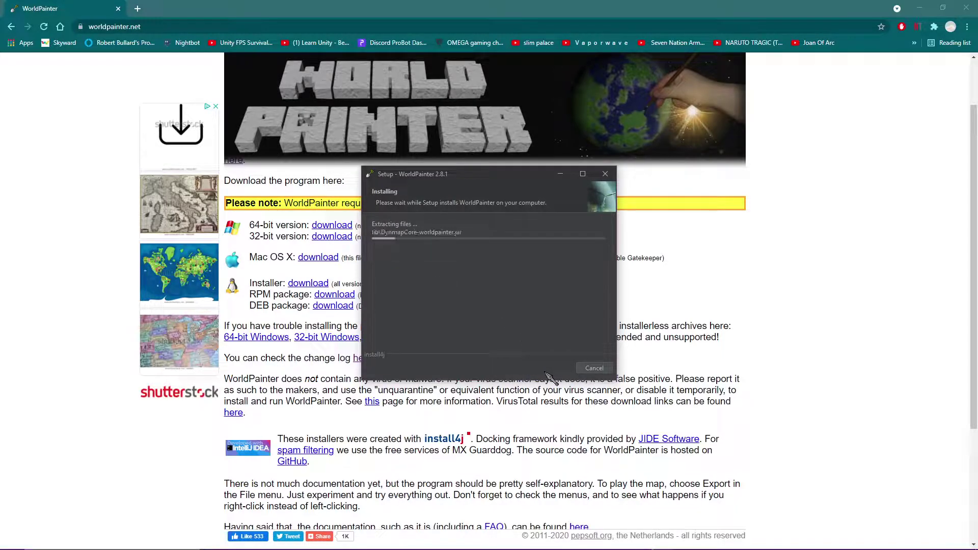
left_click(596, 369)
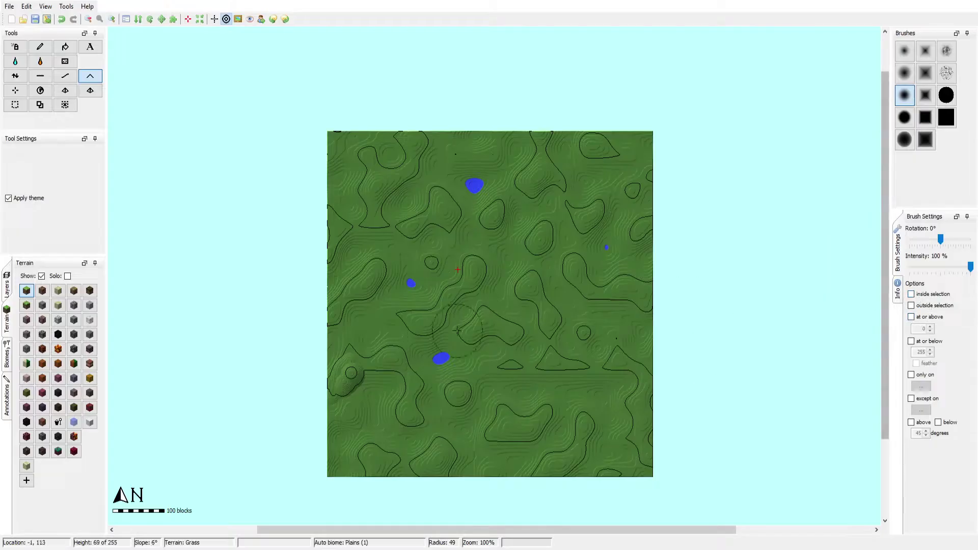
Sculpt the flat grass map in WorldPainter with the Height tool into raised hills around a winding river valley.
left_click(15, 76)
mouse_move(367, 254)
left_mouse_down()
mouse_move(382, 229)
mouse_move(341, 354)
mouse_move(465, 216)
mouse_move(438, 230)
mouse_move(369, 359)
mouse_move(489, 219)
mouse_move(554, 199)
mouse_move(323, 349)
mouse_move(411, 454)
mouse_move(393, 464)
mouse_move(367, 433)
left_mouse_up()
scroll(489, 219, "down", 5)
scroll(546, 462, "down", 3)
mouse_move(545, 462)
left_mouse_down()
mouse_move(451, 370)
mouse_move(490, 387)
mouse_move(549, 490)
mouse_move(444, 345)
mouse_move(490, 296)
mouse_move(565, 265)
mouse_move(530, 267)
mouse_move(643, 199)
mouse_move(464, 352)
mouse_move(535, 470)
mouse_move(362, 478)
mouse_move(367, 513)
mouse_move(304, 432)
mouse_move(253, 275)
mouse_move(460, 168)
mouse_move(387, 193)
mouse_move(406, 202)
left_mouse_up()
left_click(16, 47)
left_click(37, 45)
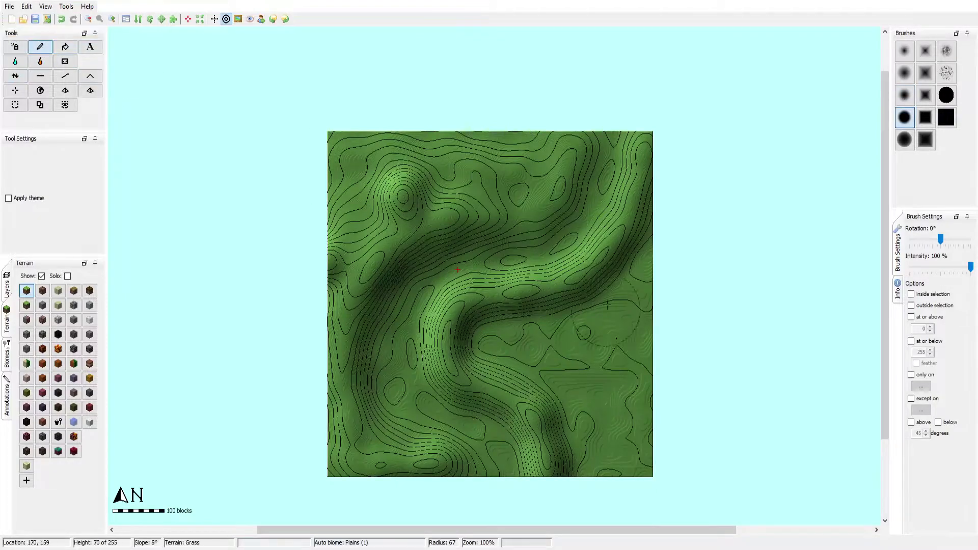
Smooth the hills and river valley slopes across the map with the Smooth tool and a soft round brush.
left_click(65, 76)
left_click(904, 95)
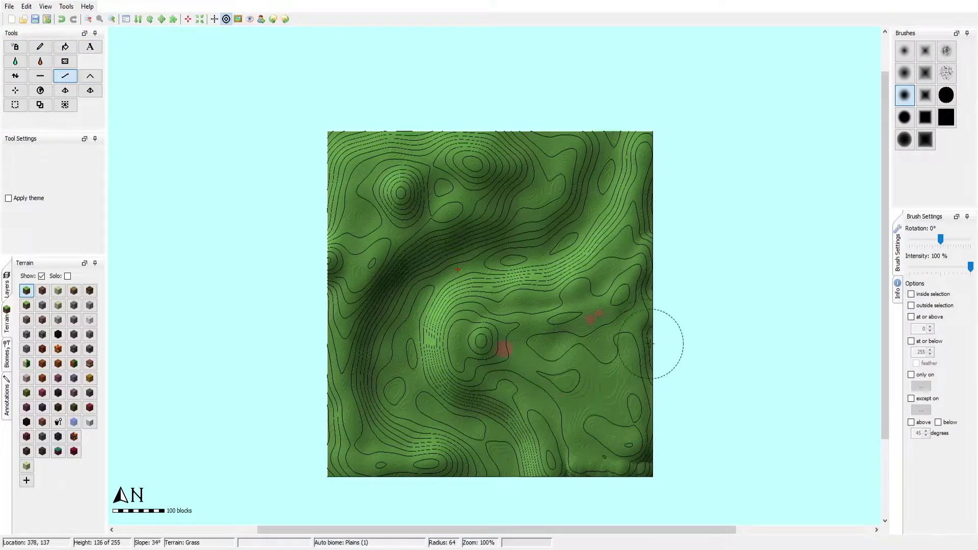
key("f")
mouse_move(669, 178)
left_mouse_down()
mouse_move(645, 465)
mouse_move(591, 469)
mouse_move(465, 359)
mouse_move(603, 188)
left_mouse_up()
left_click(66, 76)
Export the world as a 1:256 (high resolution) height map.
left_click(9, 6)
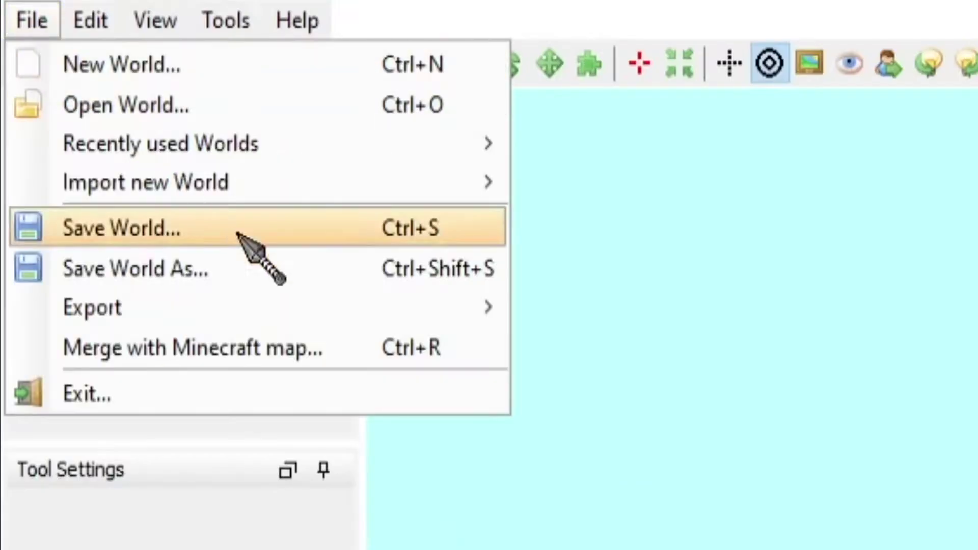
mouse_move(53, 91)
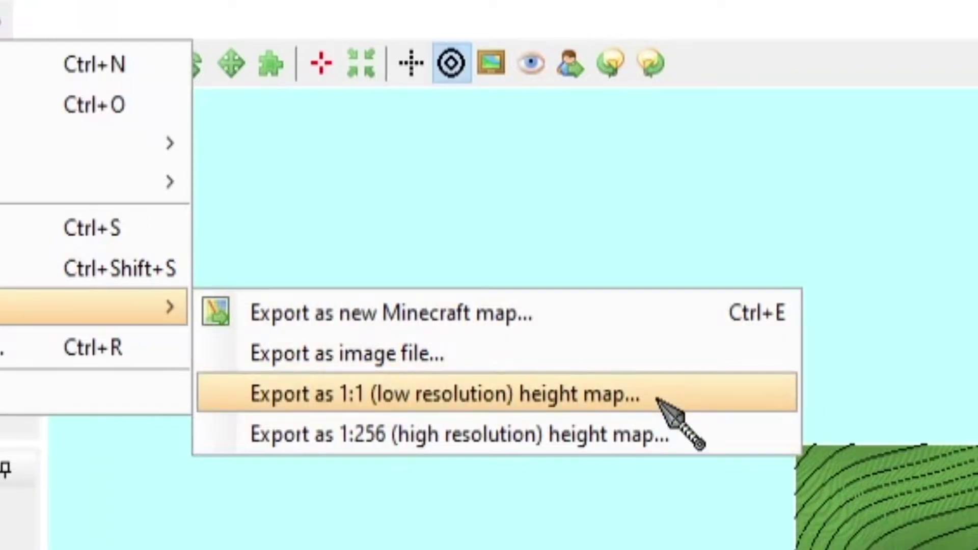
left_click(667, 437)
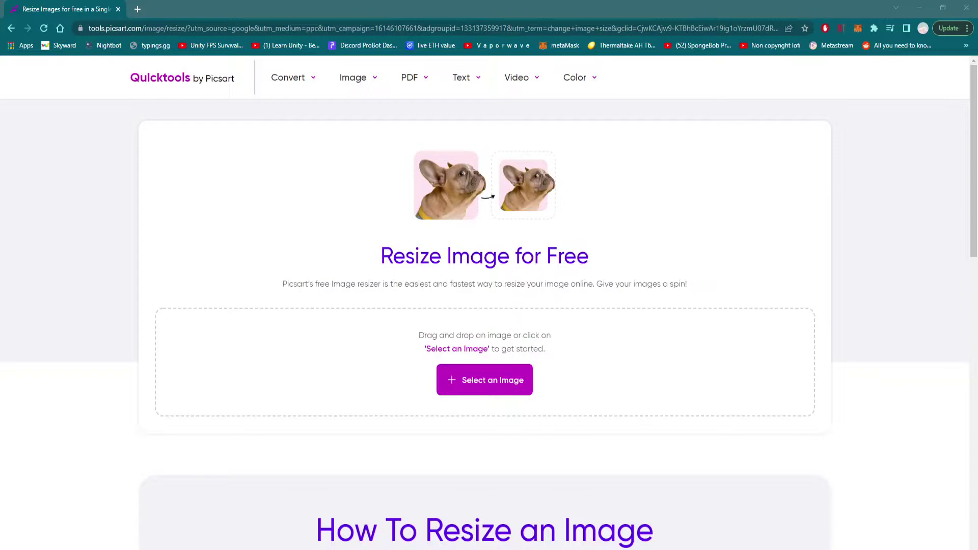
In the Picsart image resizer, resize river_tutorial_high-res-heightmap.png to 256 x 256 pixels and download the result.
left_click(465, 382)
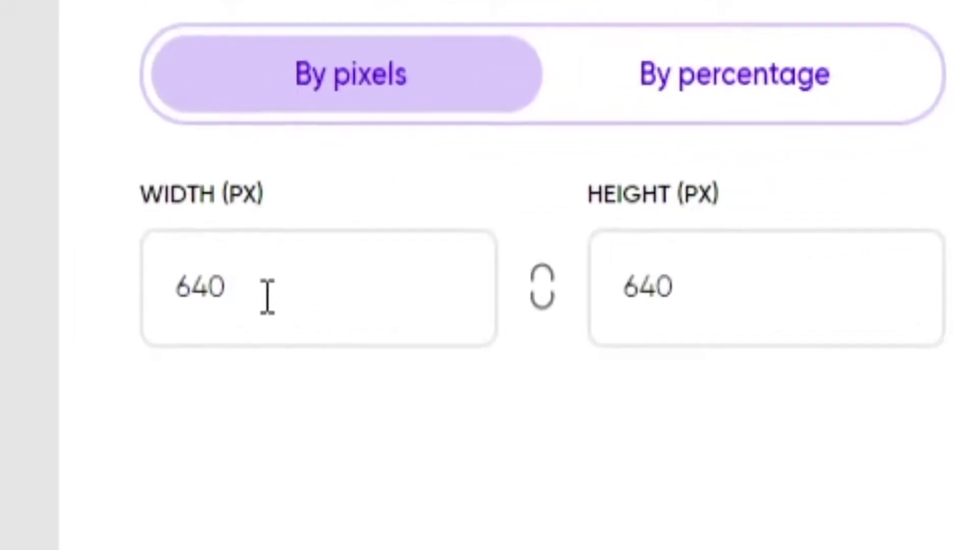
left_click_drag(267, 298, 161, 298)
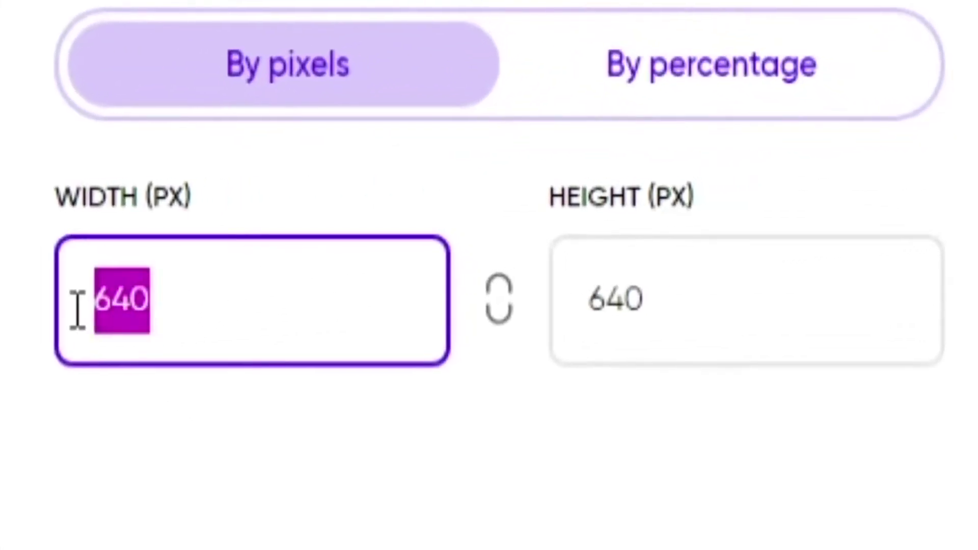
type("256")
key("Return")
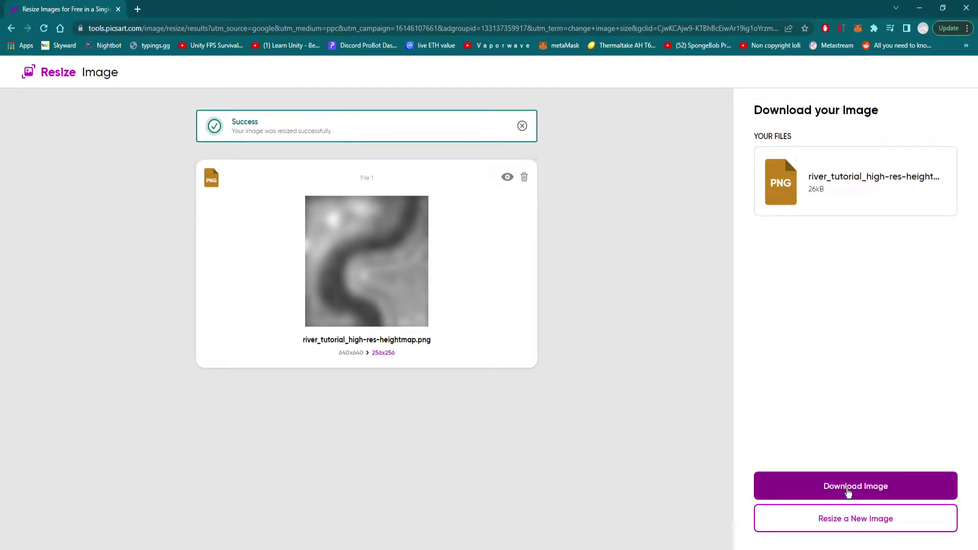
left_click(848, 494)
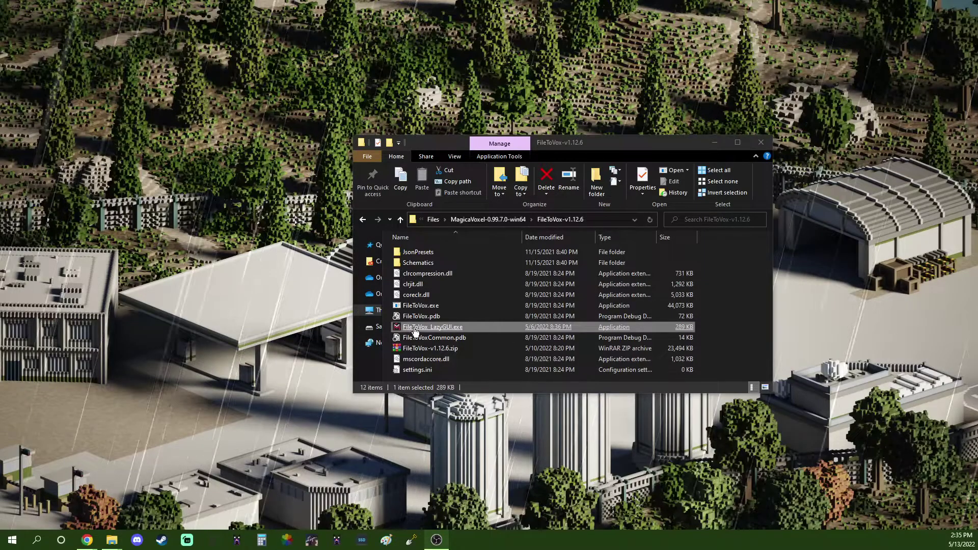
Launch FileToVox_LazyGUI.exe, set FileToVox.exe as the converter location and choose river_tutorial_high-res-heightmap.png as the input file.
double_click(413, 328)
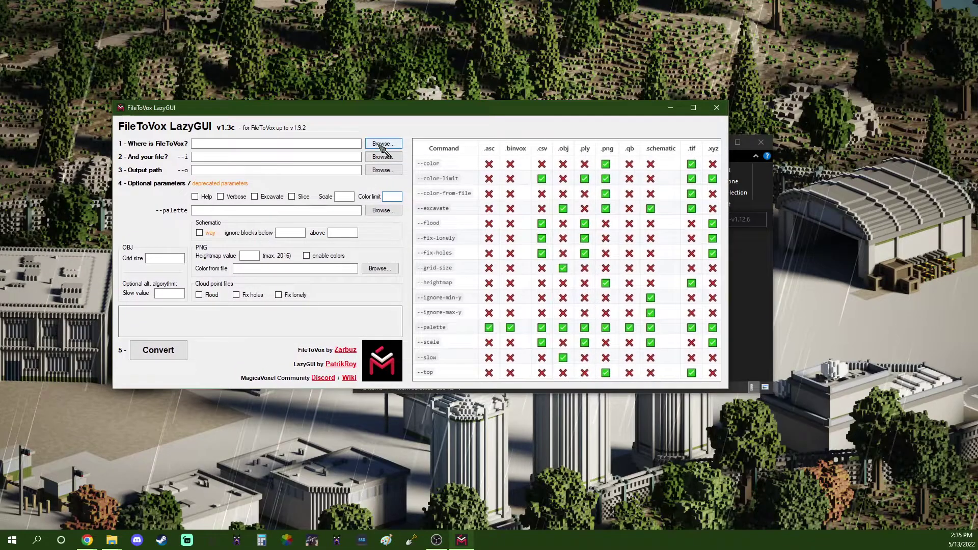
left_click(384, 144)
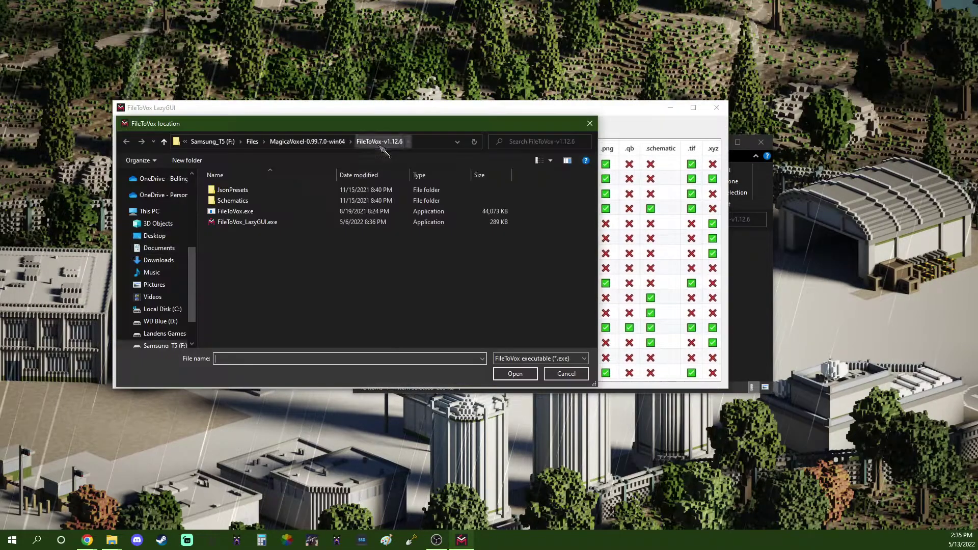
double_click(230, 212)
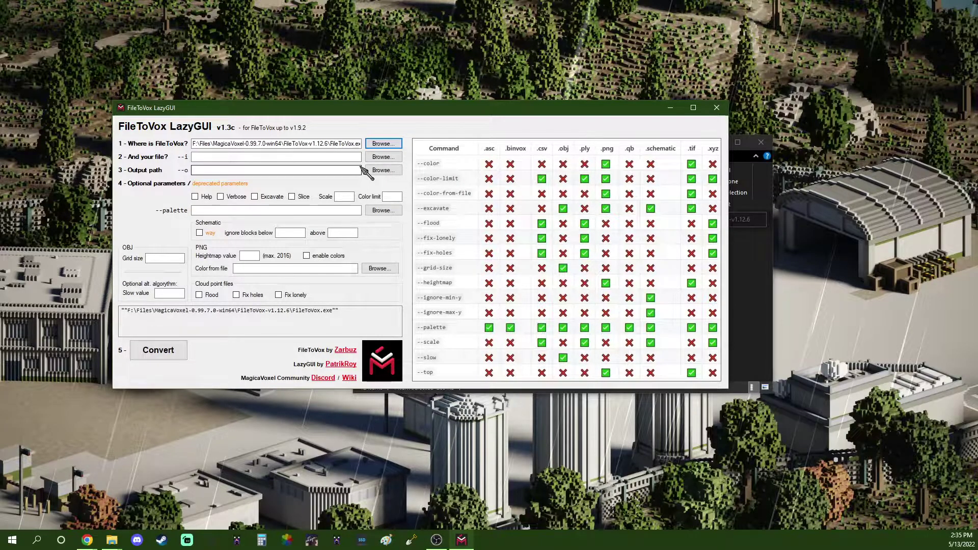
left_click(384, 157)
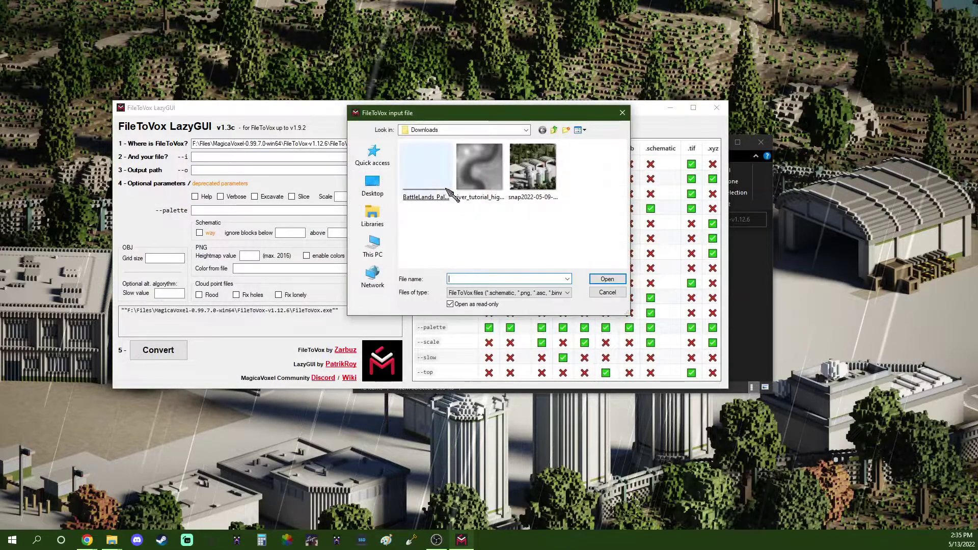
double_click(480, 203)
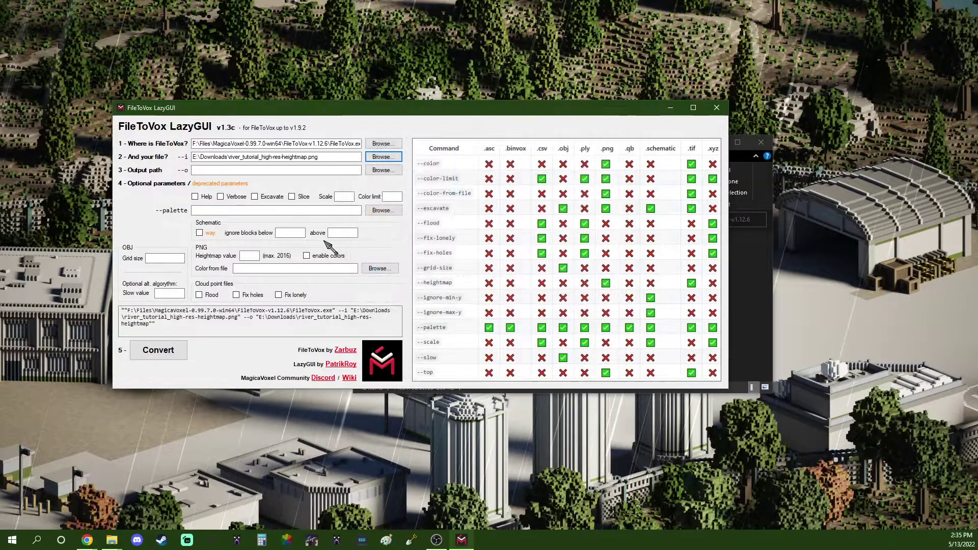
Set the PNG heightmap value to 256 and convert the file.
left_click(249, 255)
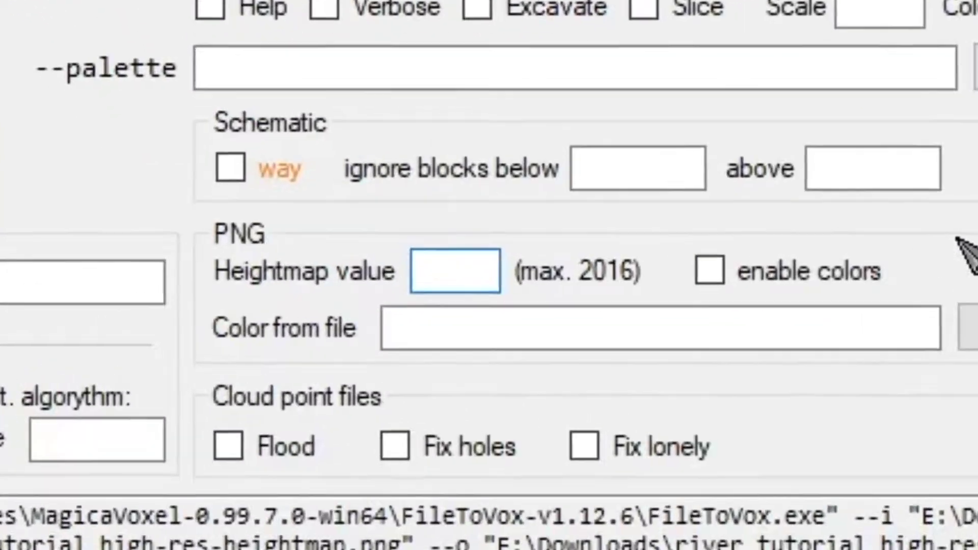
type("256")
left_click_drag(494, 273, 419, 268)
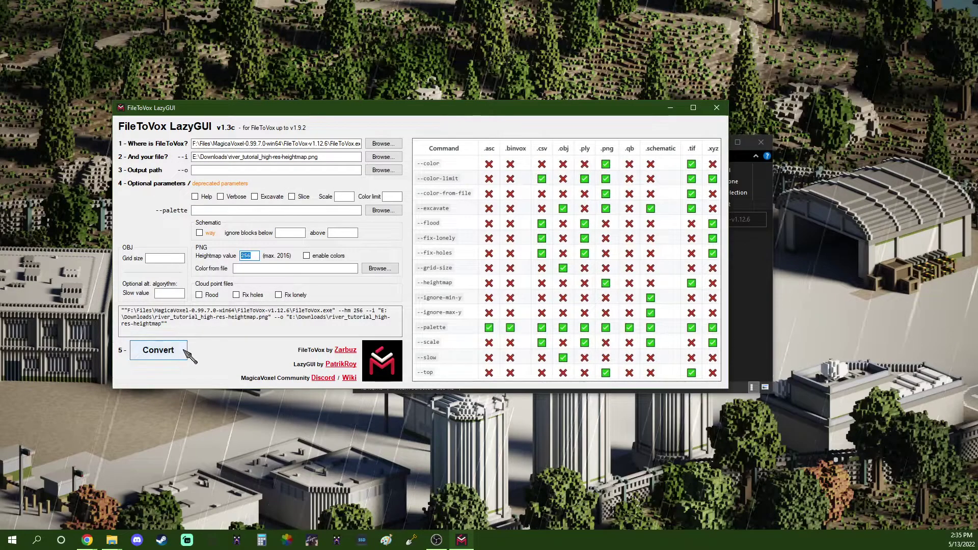
left_click(158, 350)
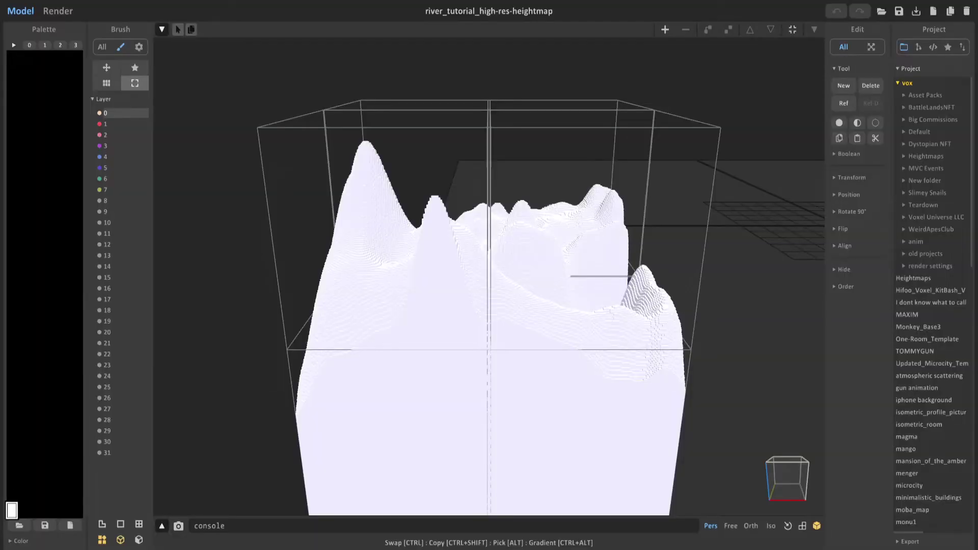
Switch to the orthogonal camera and set the imported terrain's X and Y position to 0.
scroll(252, 328, "down", 3)
right_click_drag(251, 328, 477, 399)
scroll(476, 293, "down", 5)
left_click(784, 463)
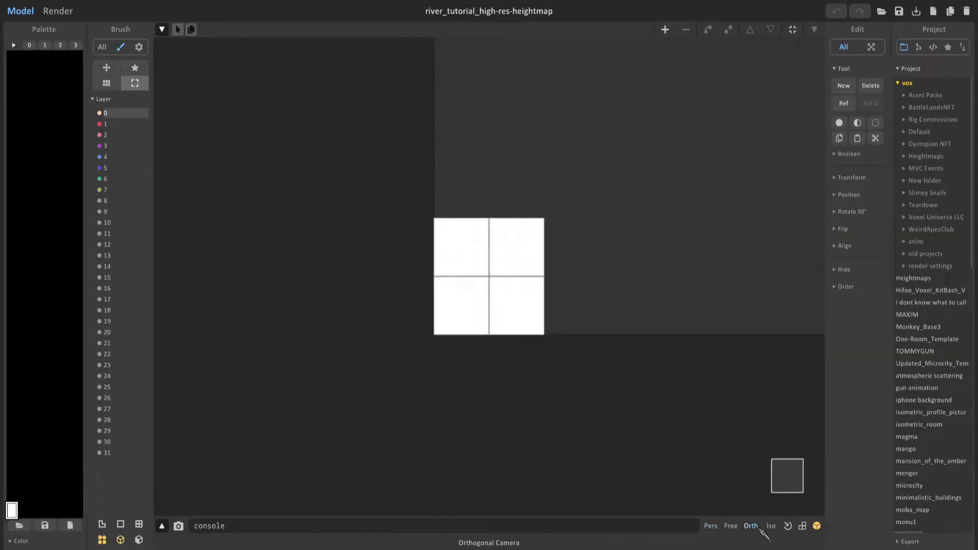
left_click(751, 526)
left_click(849, 195)
left_click_drag(851, 210, 919, 215)
type("0")
left_click_drag(850, 226, 892, 241)
type("00")
Raise the terrain until its base rests on the ground and centre it, at about X -1, Y 1, Z 128.
left_click(764, 250)
middle_click_drag(788, 203, 643, 433)
scroll(643, 434, "up", 4)
right_click_drag(643, 433, 724, 316)
left_click(782, 481)
left_click(472, 346)
left_click_drag(472, 346, 473, 288)
left_click_drag(476, 243, 476, 241)
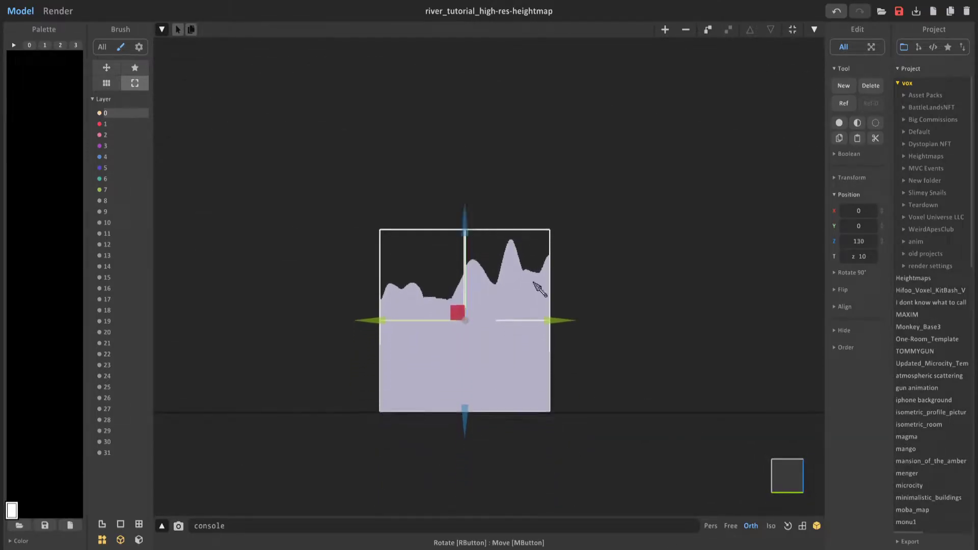
scroll(515, 454, "up", 8)
left_click_drag(502, 155, 502, 162)
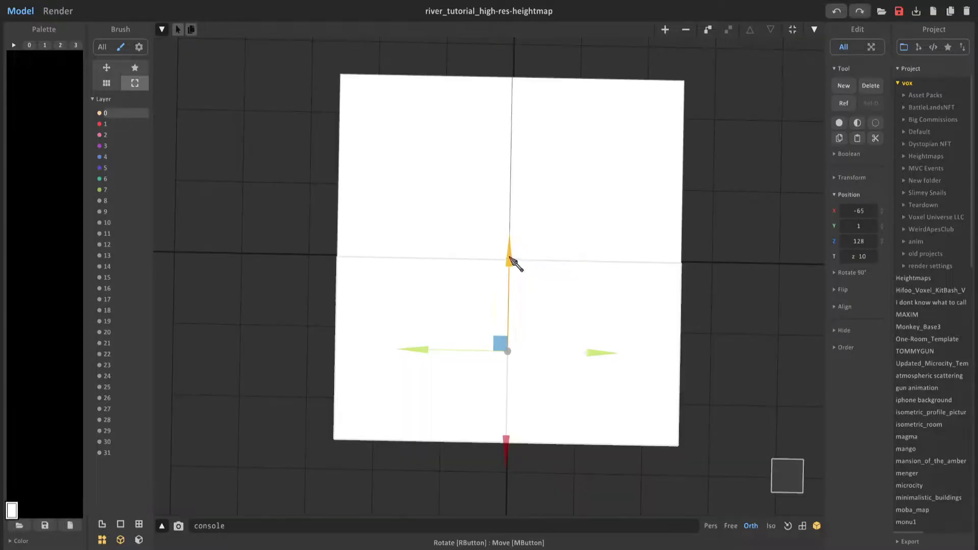
left_click(299, 317)
scroll(299, 317, "down", 1)
right_click_drag(305, 323, 399, 247)
Combine the terrain pieces into one object and fit the model size to its voxels.
left_click(399, 246)
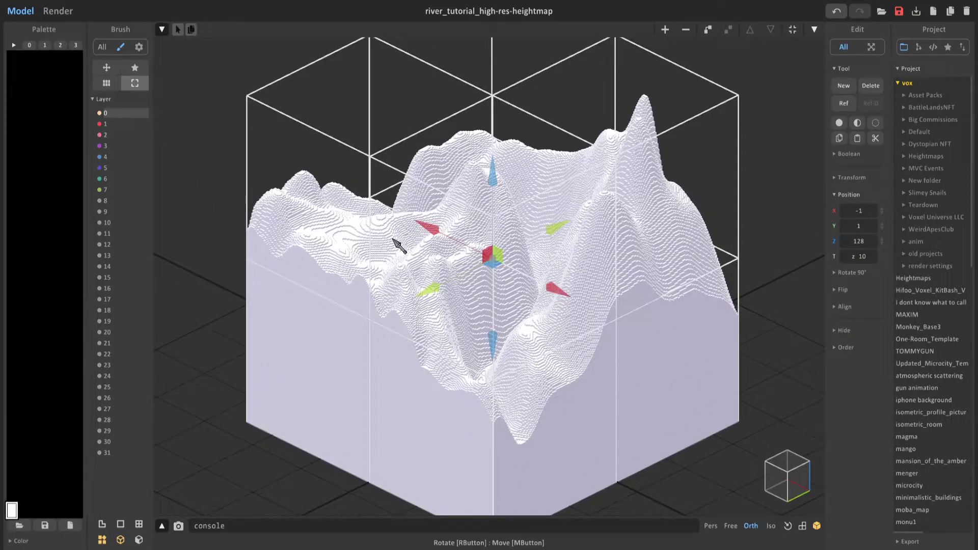
key("ctrl+g")
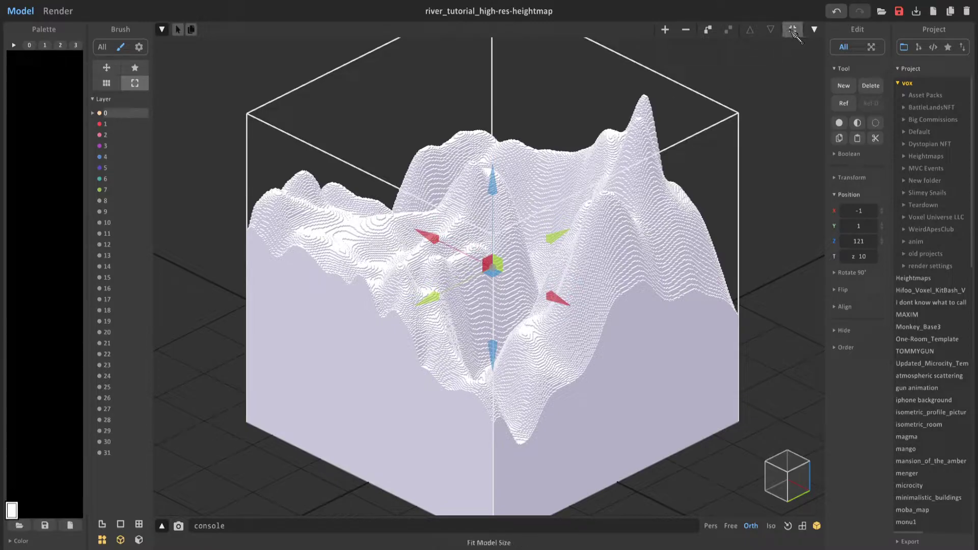
left_click(792, 30)
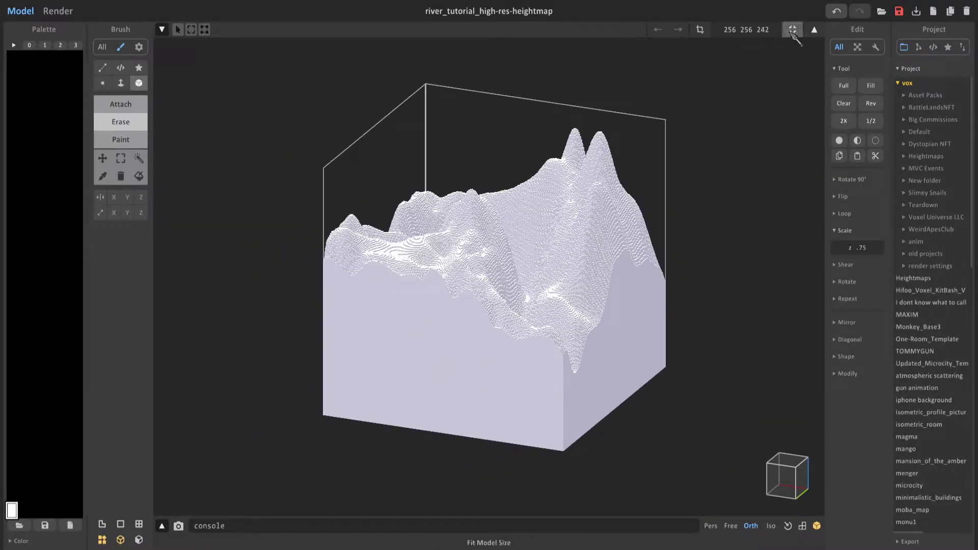
Flatten the terrain model by applying a vertical scale of z .75.
key("Return")
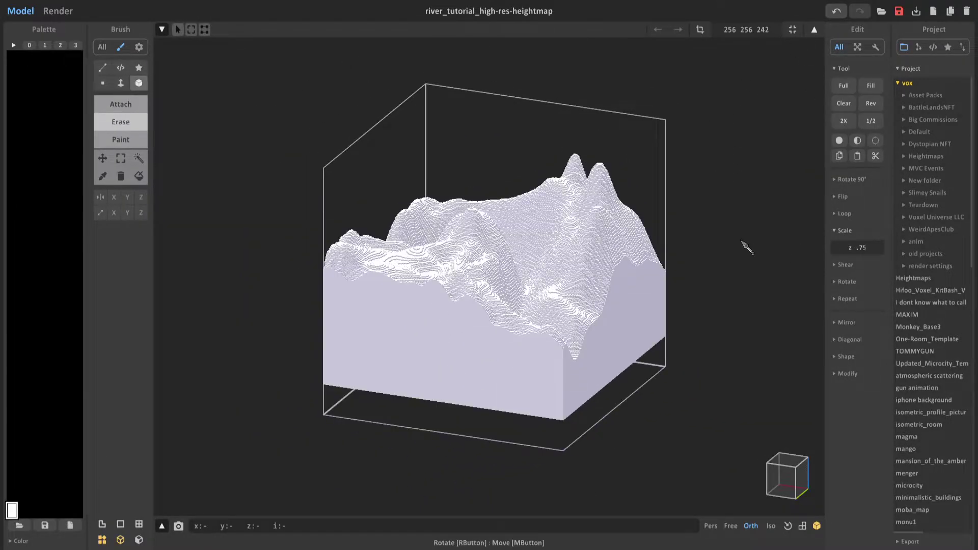
scroll(751, 247, "up", 6)
scroll(720, 242, "down", 6)
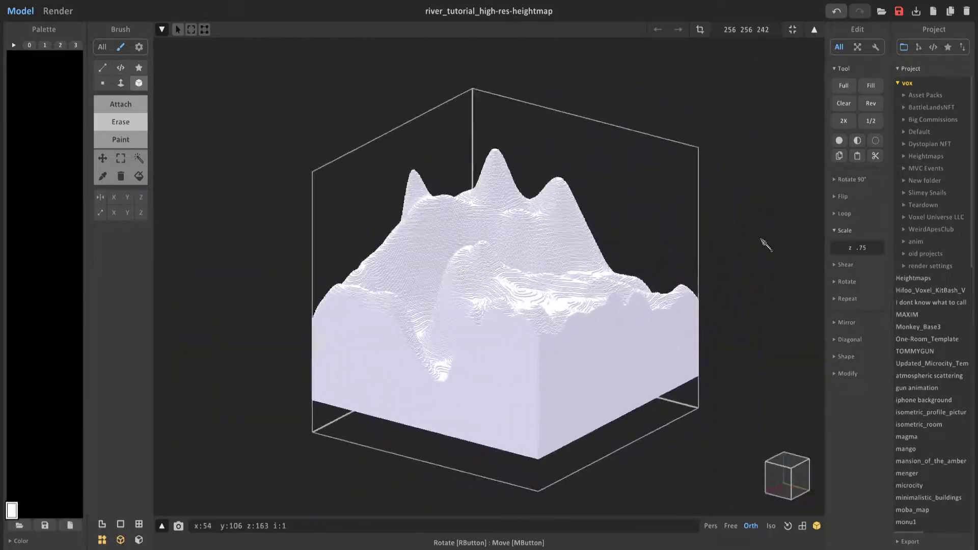
Return to the world view and move the flattened terrain onto the ground plane, at a Z position of 90.
key("Escape")
left_click(789, 466)
left_click_drag(505, 204, 506, 249)
scroll(491, 188, "up", 3)
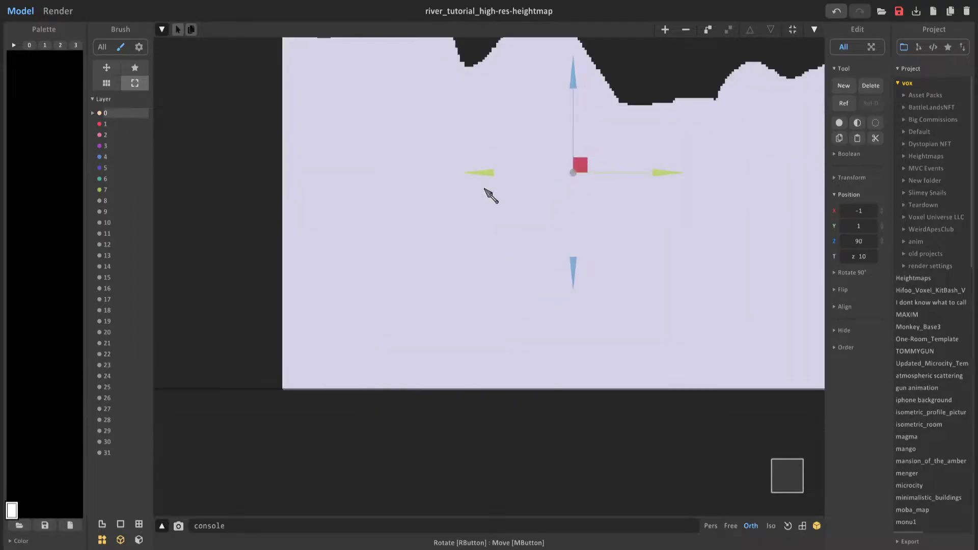
Render the terrain and view it from a corner angle.
key("Tab")
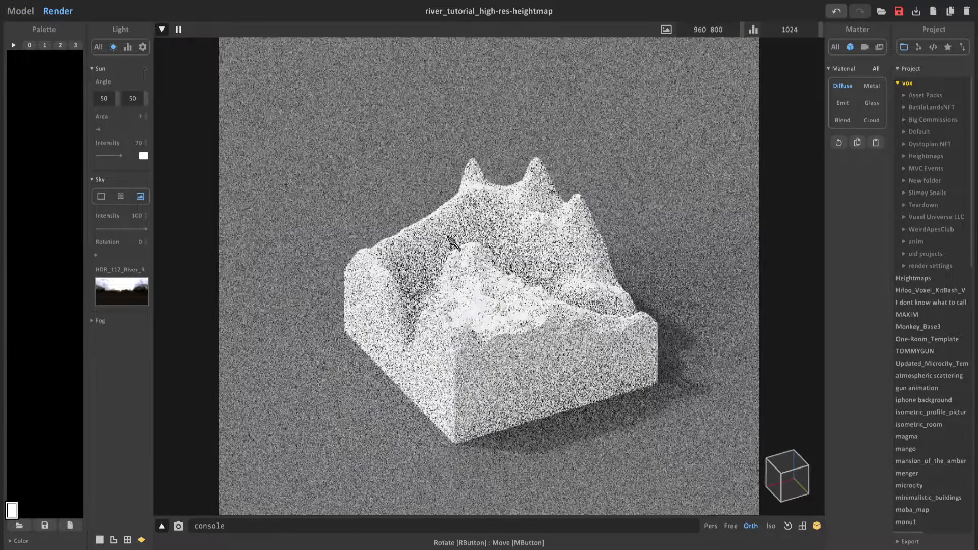
right_click_drag(454, 242, 531, 218)
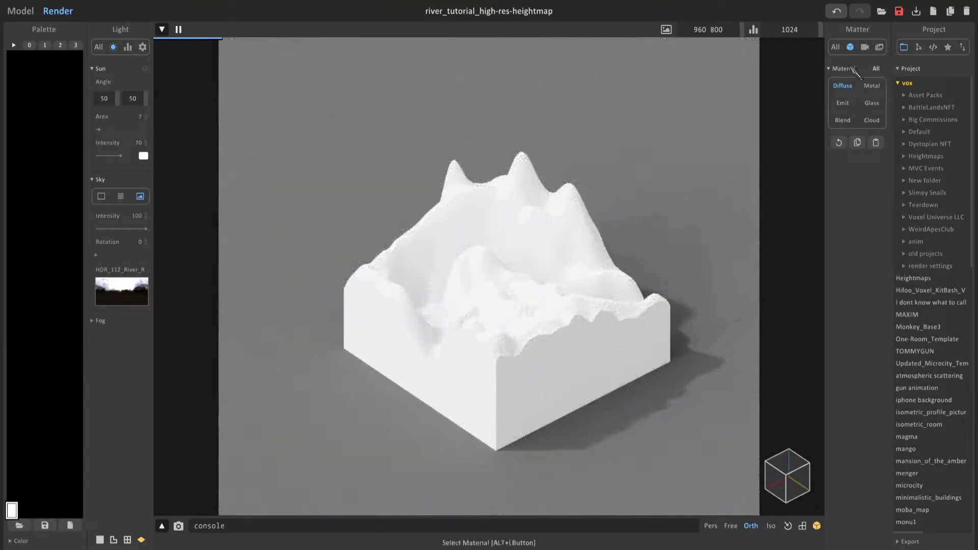
Import saved render settings that light the terrain with the delta_2_2k sky image and a sun angle of 70, 232.
left_click(965, 49)
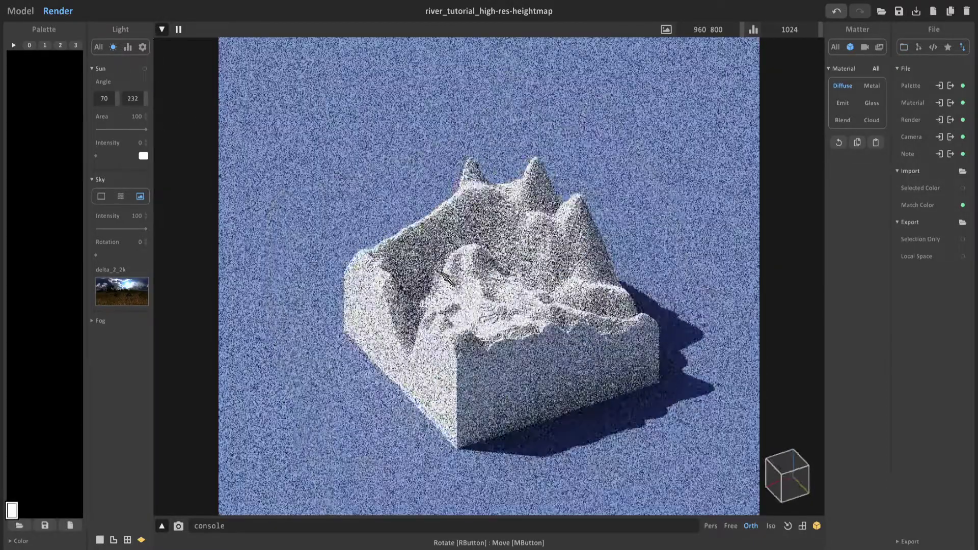
right_click_drag(406, 321, 410, 279)
scroll(410, 278, "up", 5)
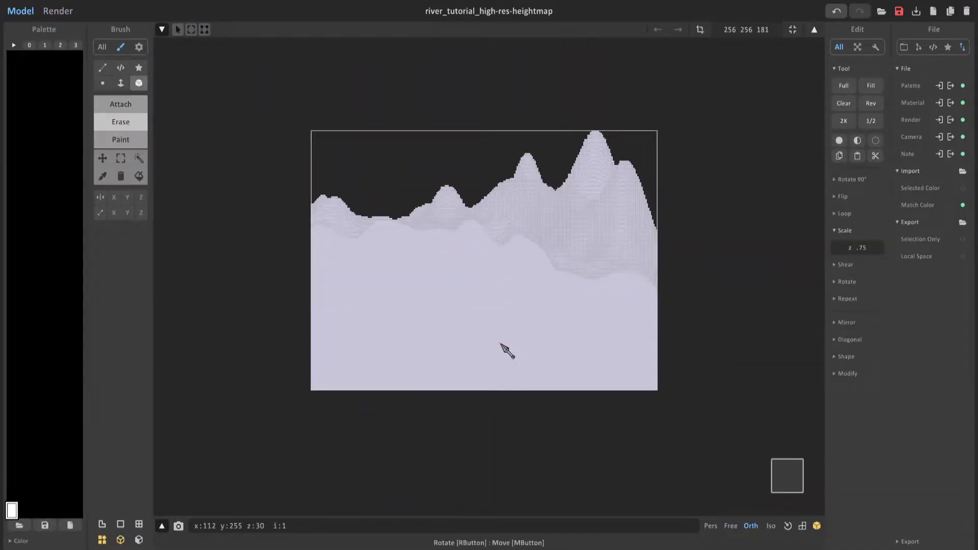
Open the terrain model in a straight side view, select the bottom slice of its solid base with a marquee, and delete it.
key("m")
right_click_drag(508, 350, 754, 474)
left_click(788, 492)
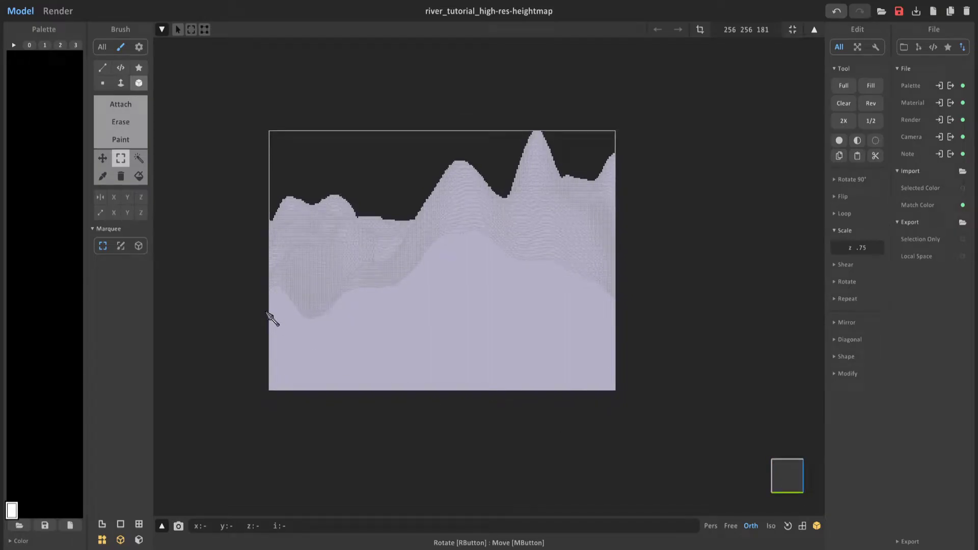
left_click(780, 478)
left_click(773, 479)
left_click_drag(251, 408, 828, 330)
right_click_drag(829, 330, 640, 356)
key("Delete")
scroll(499, 300, "down", 3)
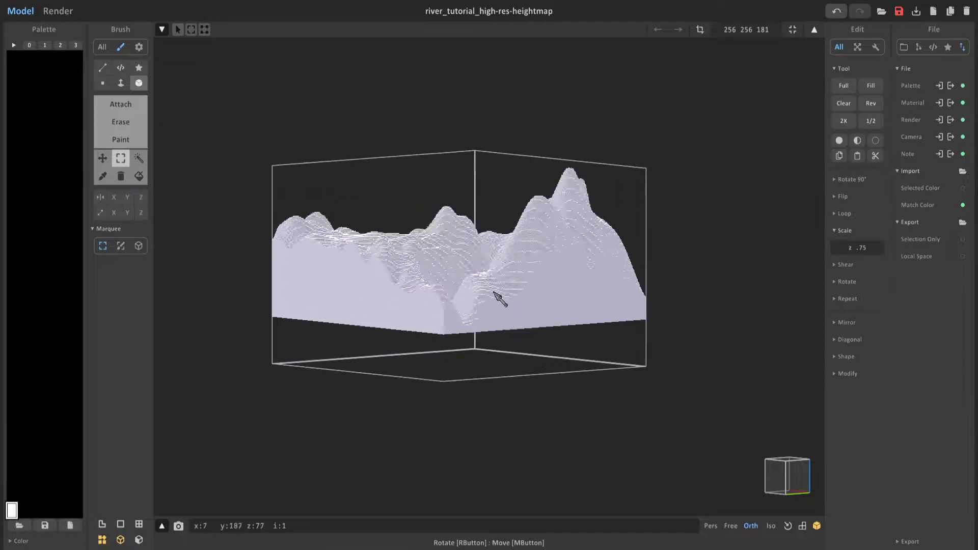
Trim the empty space below the terrain so the model size becomes 256 × 256 × 138.
scroll(494, 293, "up", 2)
left_click(700, 30)
scroll(476, 296, "up", 1)
left_click(700, 29)
left_click(103, 159)
scroll(214, 219, "up", 2)
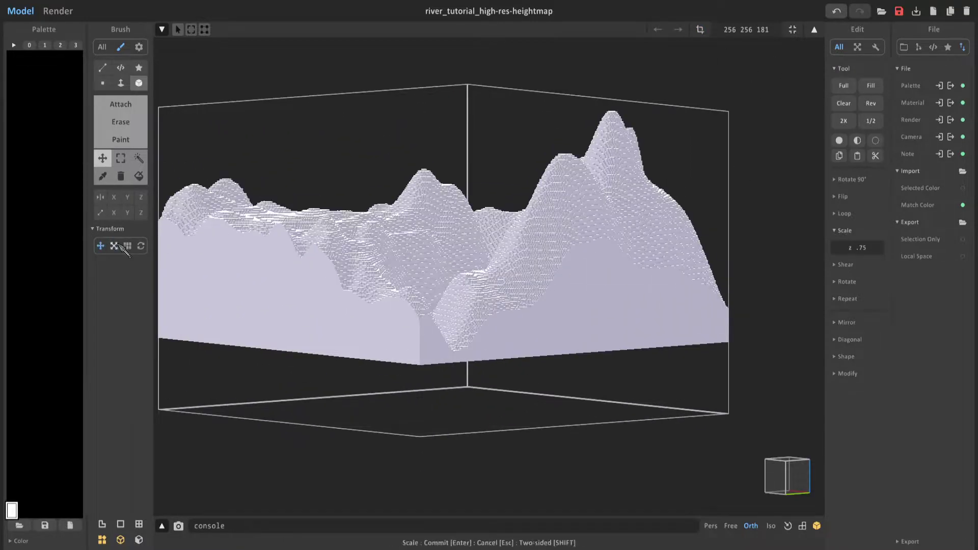
scroll(529, 316, "up", 3)
left_click_drag(529, 317, 529, 437)
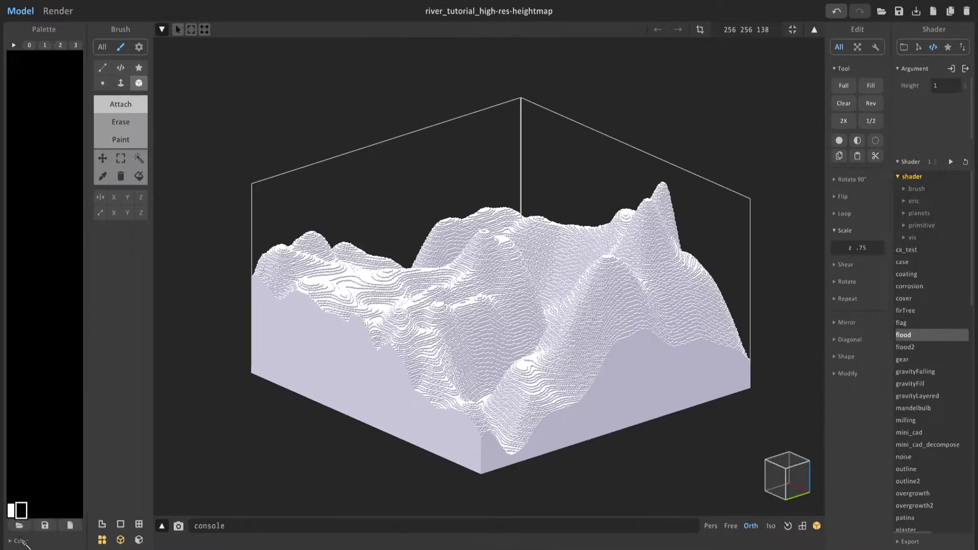
Pick a light blue (125 192 244) and fill the valley with water using the flood shader at height 28.
left_click(17, 541)
left_click(121, 67)
right_click_drag(499, 255, 533, 253)
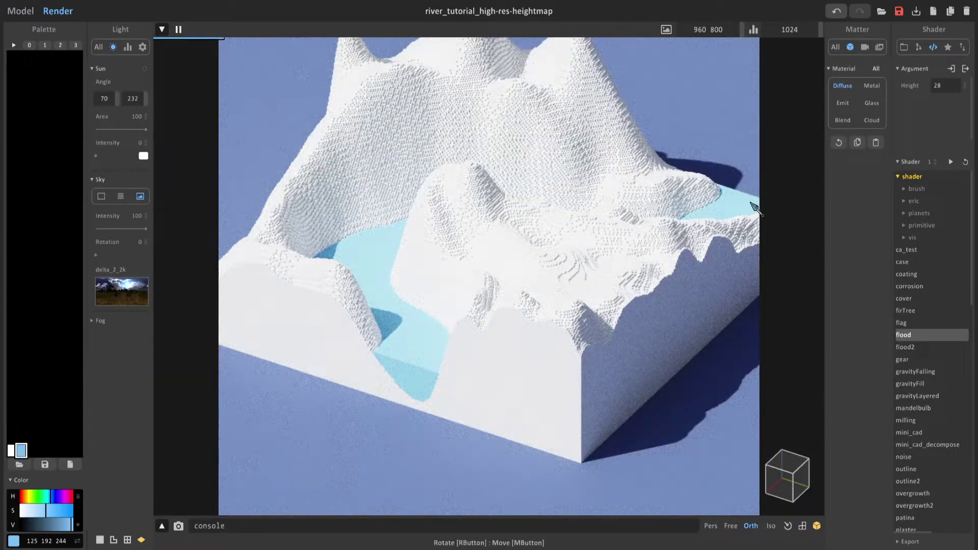
Give the water a Blend material with transparency 60, and enable MIS-Reflect, MIS-Scatter and TR-Shadow sampling.
left_click(853, 120)
left_click(861, 280)
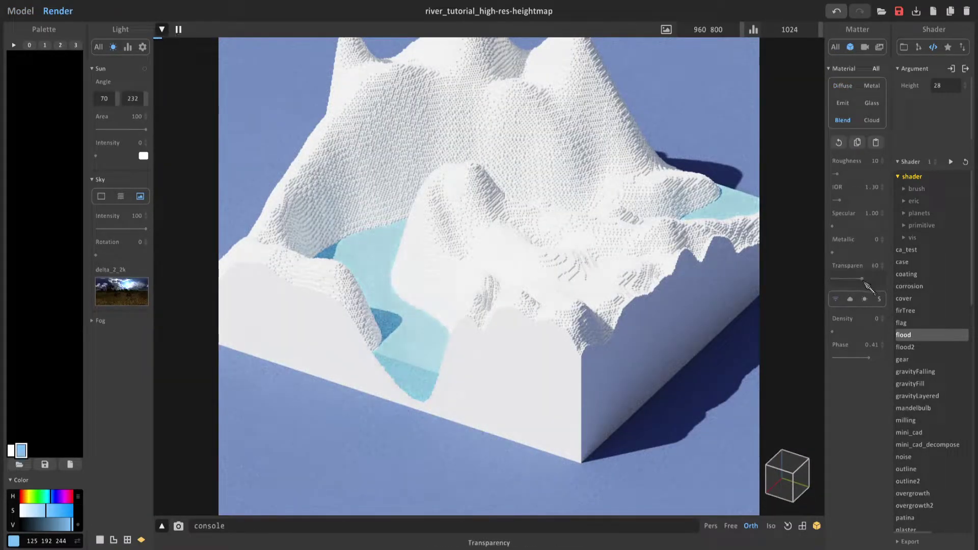
left_click(98, 47)
scroll(140, 371, "down", 2)
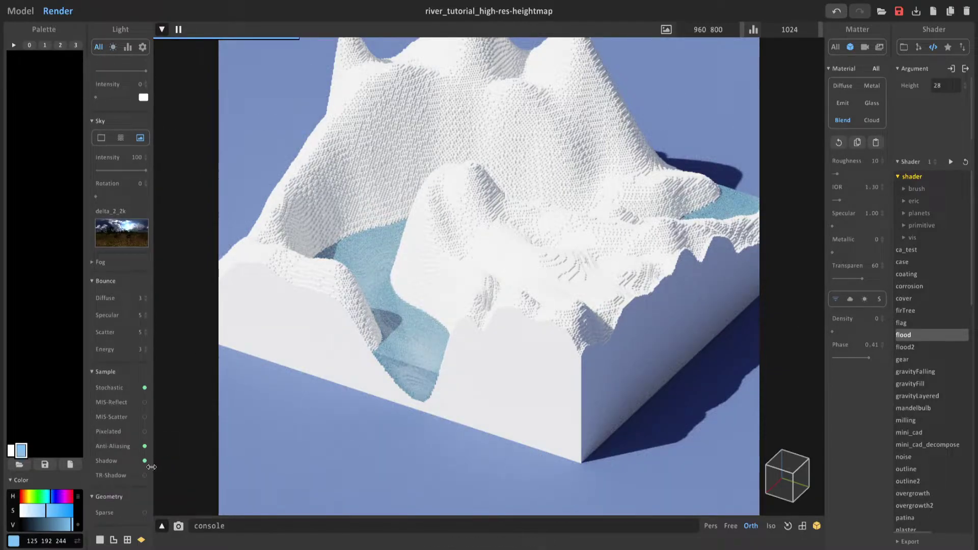
left_click(144, 416)
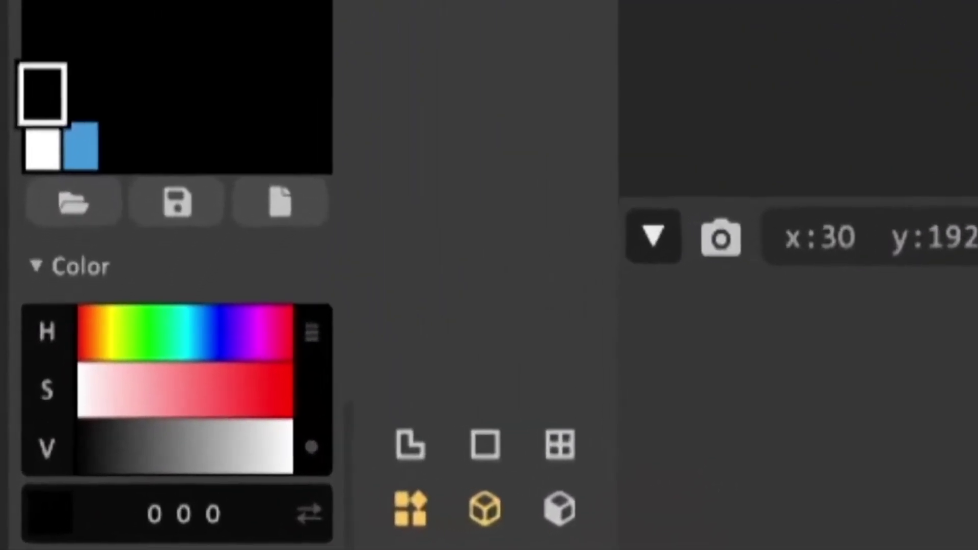
Set the empty palette slot above white to a mid gray and copy it into the neighbouring slot for a second shade.
left_click(194, 441)
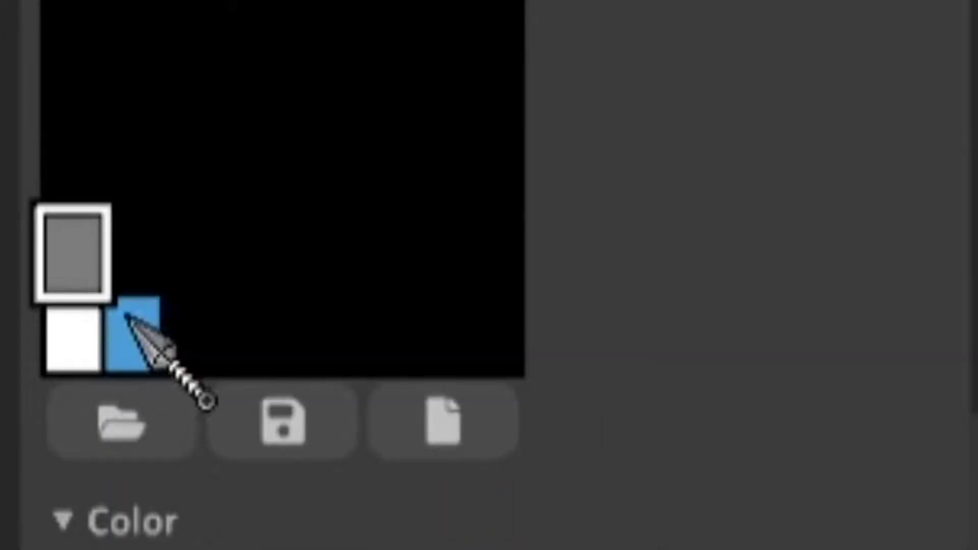
left_click_drag(56, 62, 66, 60, "ctrl+shift")
left_click_drag(103, 253, 133, 256, "ctrl+shift")
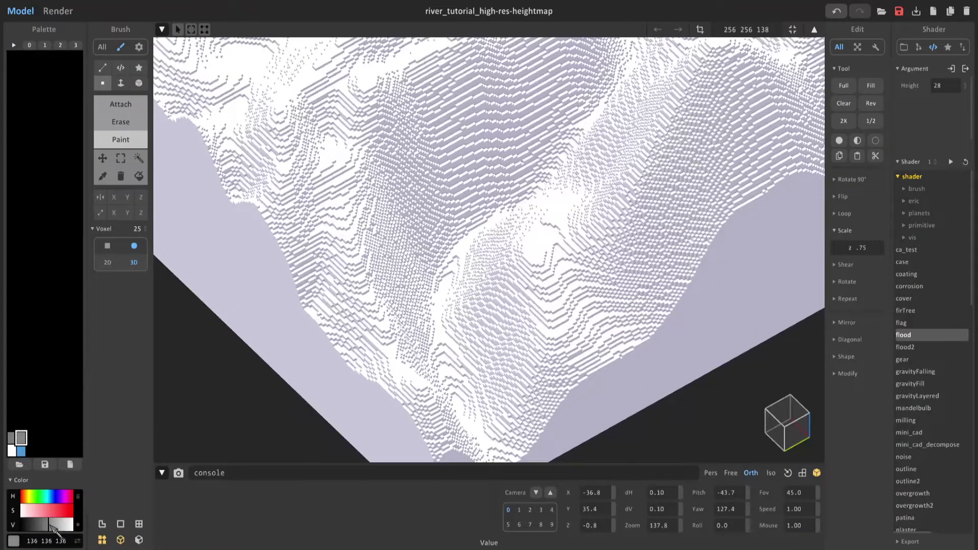
Paint the valley floor gray with a round 3D brush of size 25 and flood it again with blue water.
mouse_move(448, 337)
left_mouse_down()
mouse_move(476, 395)
mouse_move(445, 240)
left_mouse_up()
right_click_drag(444, 240, 488, 330)
mouse_move(482, 325)
left_mouse_down()
mouse_move(484, 258)
mouse_move(497, 230)
left_mouse_up()
left_click(102, 524)
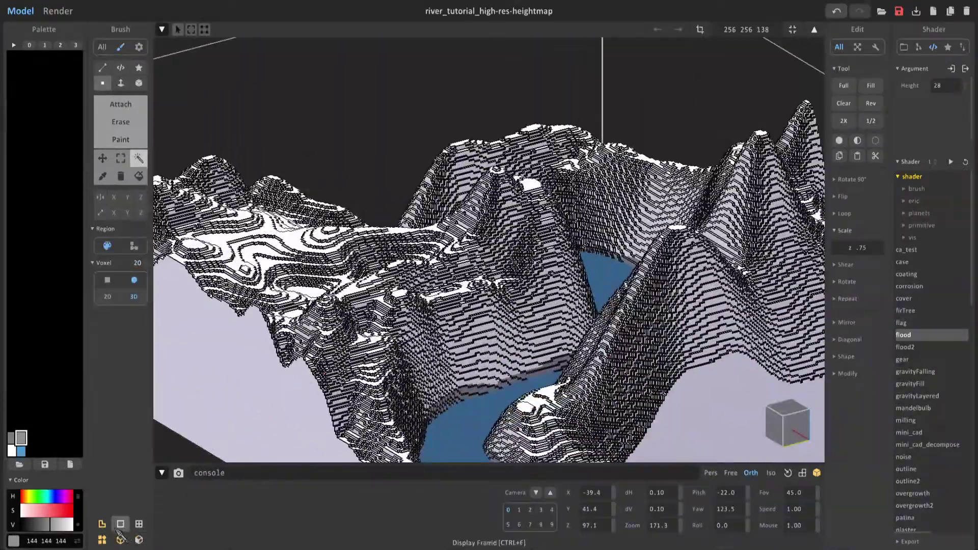
left_click(104, 526)
Recolor the gray river bank voxels with a random mix of the two gray palette colors.
middle_click_drag(476, 332, 451, 199)
scroll(451, 199, "up", 2)
mouse_move(451, 174)
right_mouse_down()
mouse_move(469, 233)
mouse_move(444, 191)
right_mouse_up()
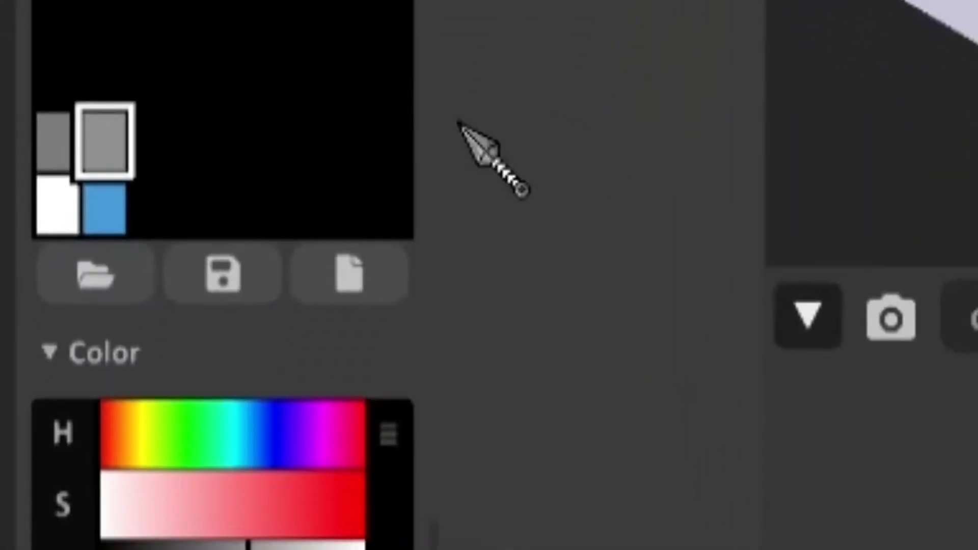
left_click(63, 141)
left_click(103, 140)
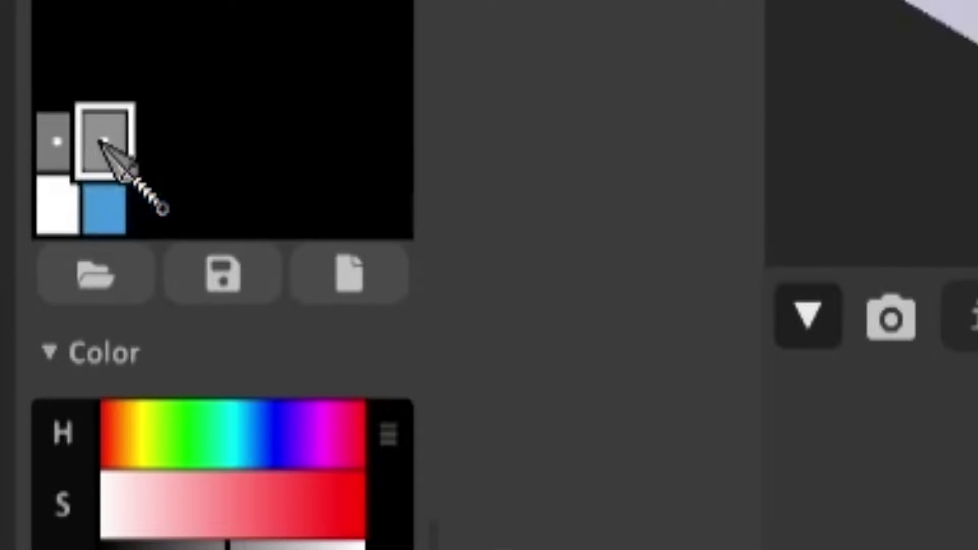
right_click(104, 140)
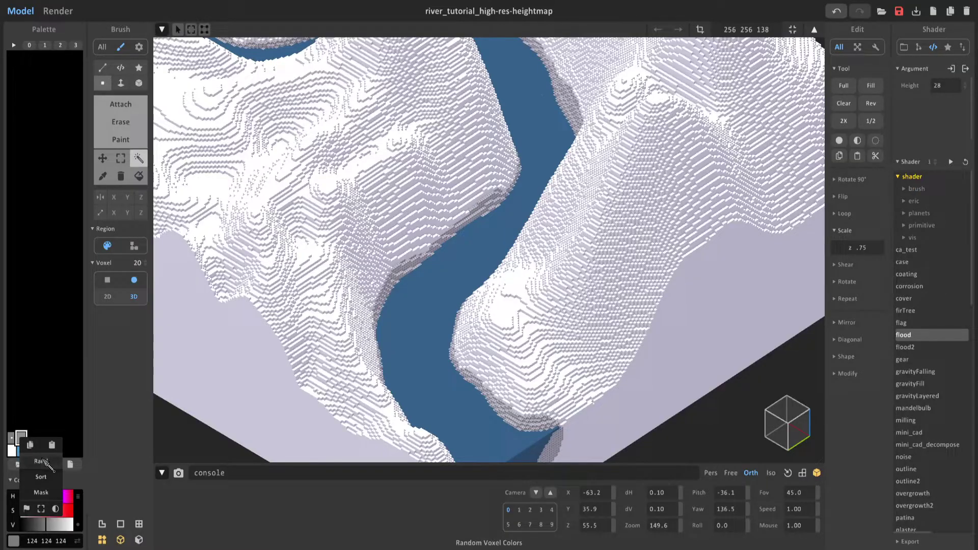
left_click(202, 235)
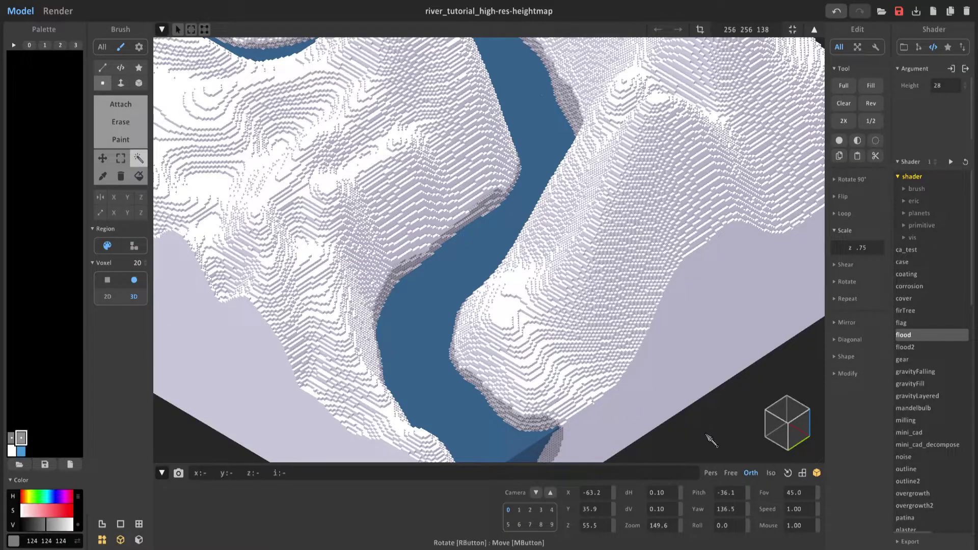
left_click(707, 435)
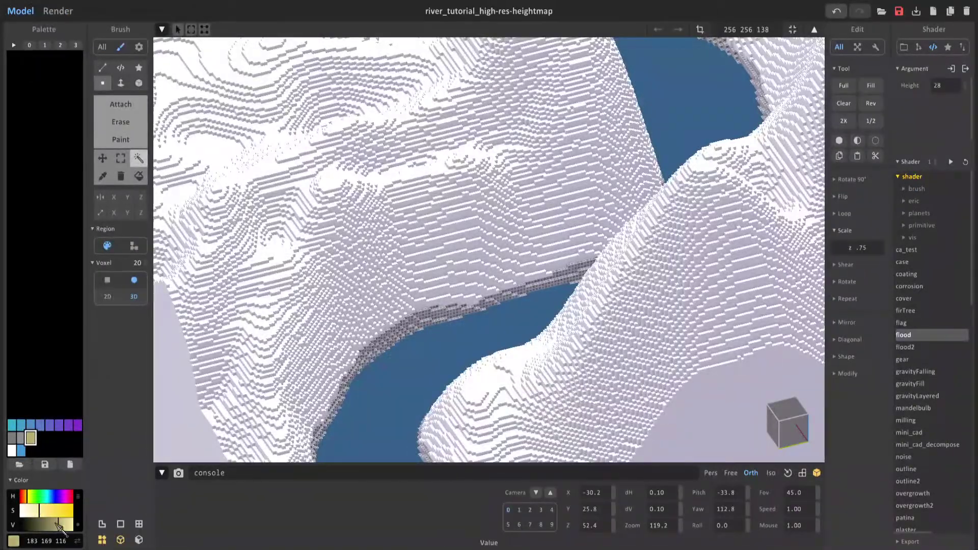
Mix a sand color of about 183 169 116 and paint it above the gray banks along both sides of the river.
left_click_drag(58, 525, 61, 527)
left_click(121, 139)
mouse_move(375, 322)
left_mouse_down()
mouse_move(375, 331)
mouse_move(490, 285)
left_mouse_up()
right_click_drag(490, 285, 478, 277)
left_click_drag(478, 277, 368, 331)
mouse_move(368, 330)
right_mouse_down()
mouse_move(426, 284)
mouse_move(350, 287)
right_mouse_up()
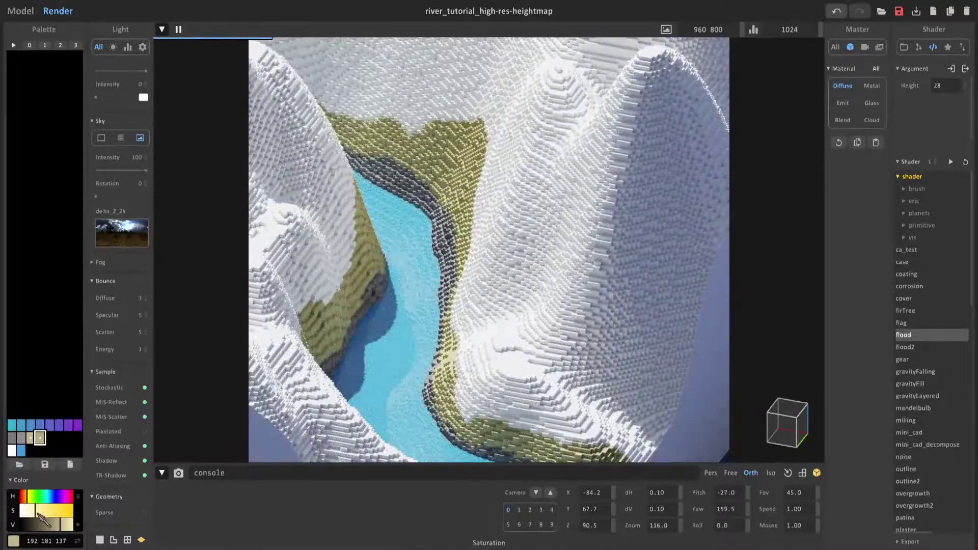
Return to the terrain model and add a dark brown, desaturated from about 109 87 50, beside the sand colors in the palette.
left_click(20, 11)
left_click(49, 439)
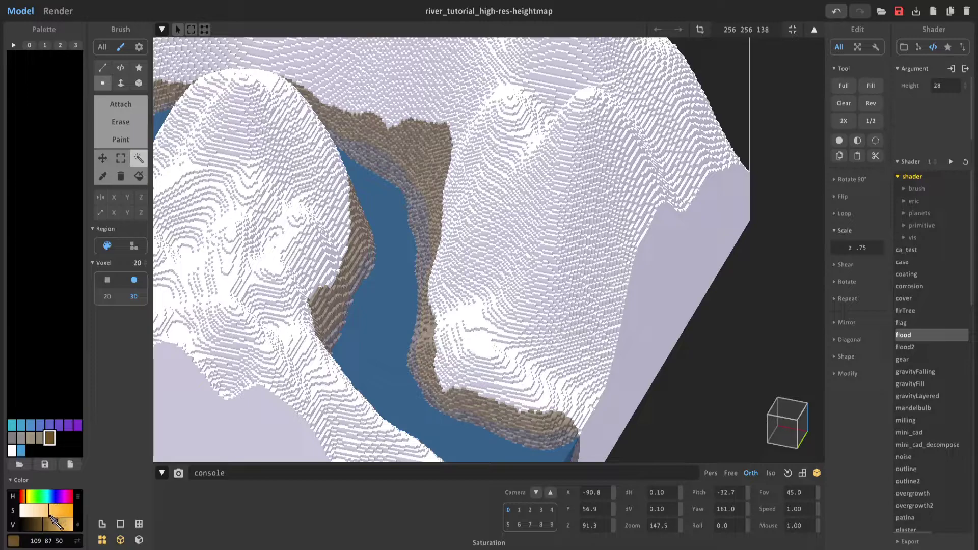
left_click_drag(51, 516, 47, 511)
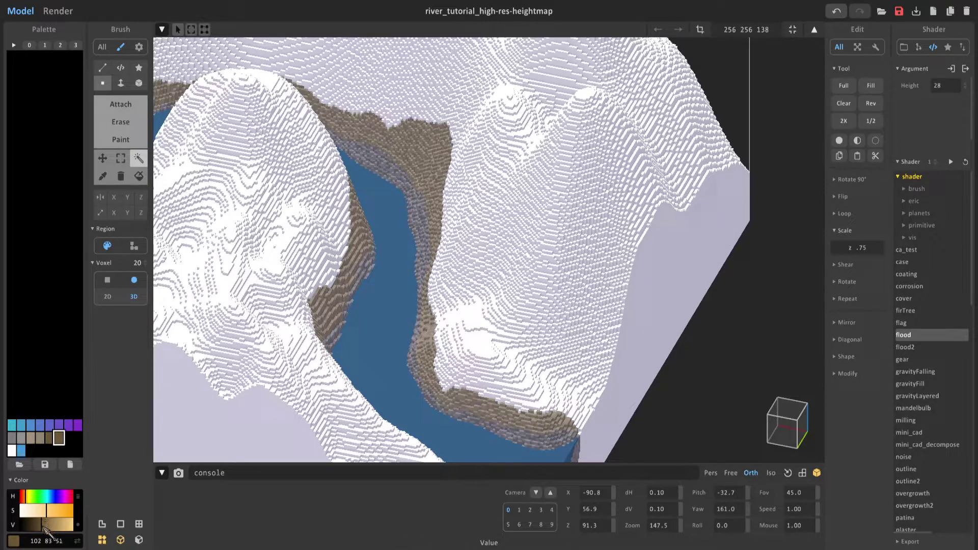
Recolor the white terrain with a random mix of the two dark browns, leaving the water and river banks out.
right_click(59, 440)
left_click(79, 461)
scroll(627, 409, "down", 4)
key("ctrl+i")
scroll(618, 407, "up", 5)
right_click_drag(615, 405, 573, 395)
scroll(573, 394, "down", 4)
middle_click_drag(574, 394, 533, 343)
scroll(530, 340, "up", 3)
key("ctrl+i")
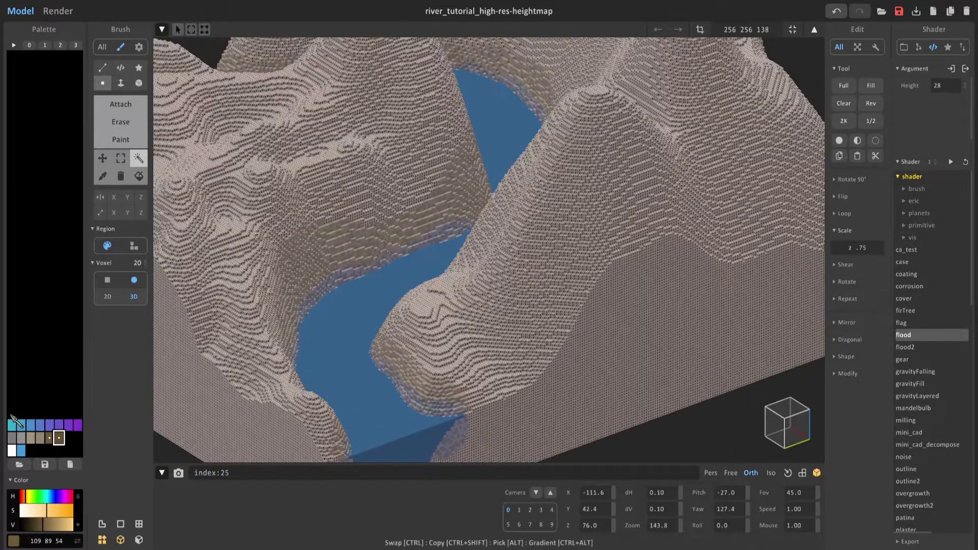
Randomly redistribute the brown terrain voxels over the two empty rows of 16 black palette slots.
left_click(49, 412)
right_click(81, 409)
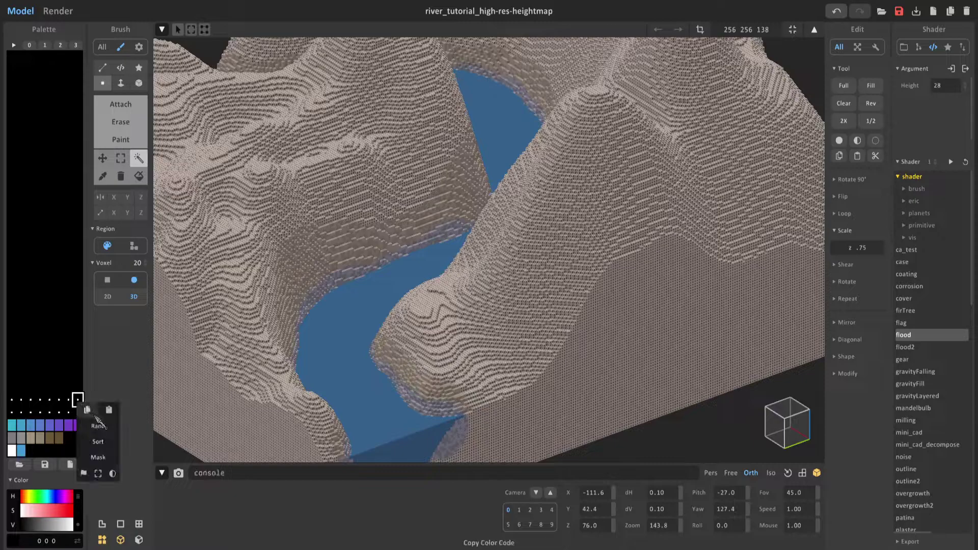
left_click(110, 426)
scroll(443, 418, "down", 4)
scroll(496, 338, "up", 4)
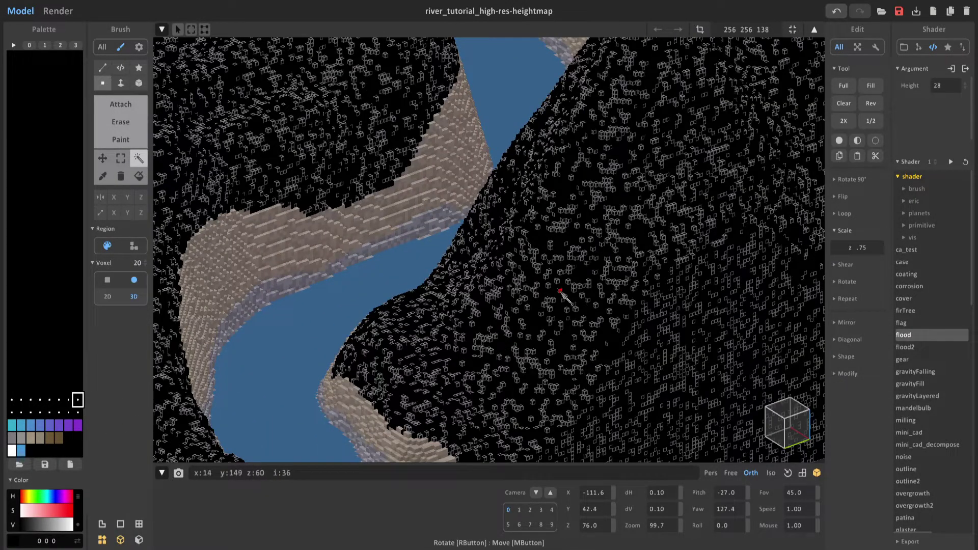
scroll(560, 314, "down", 5)
right_click_drag(558, 308, 516, 310)
scroll(516, 312, "up", 3)
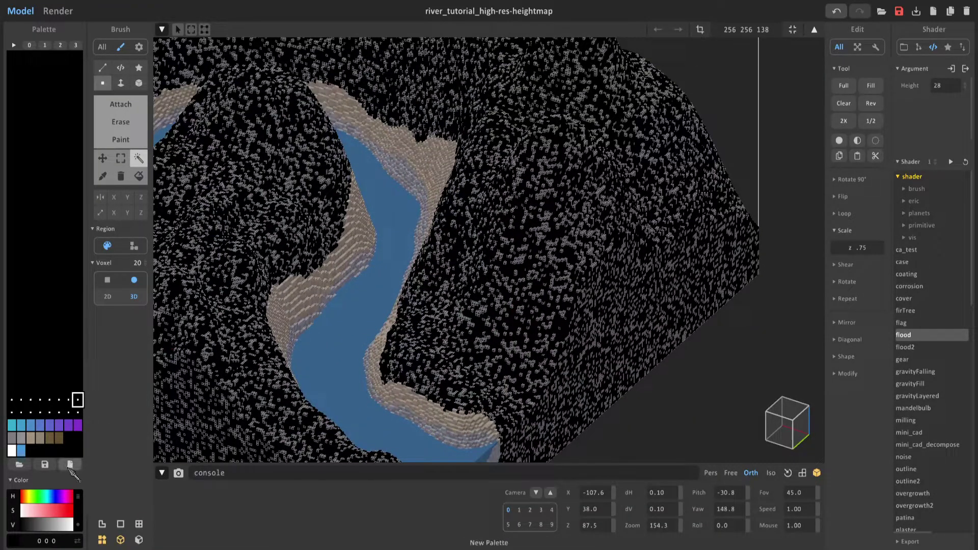
Add two greens based on 84 122 44 to the palette and apply their random mix to the selected part of the black voxels.
left_click(70, 440)
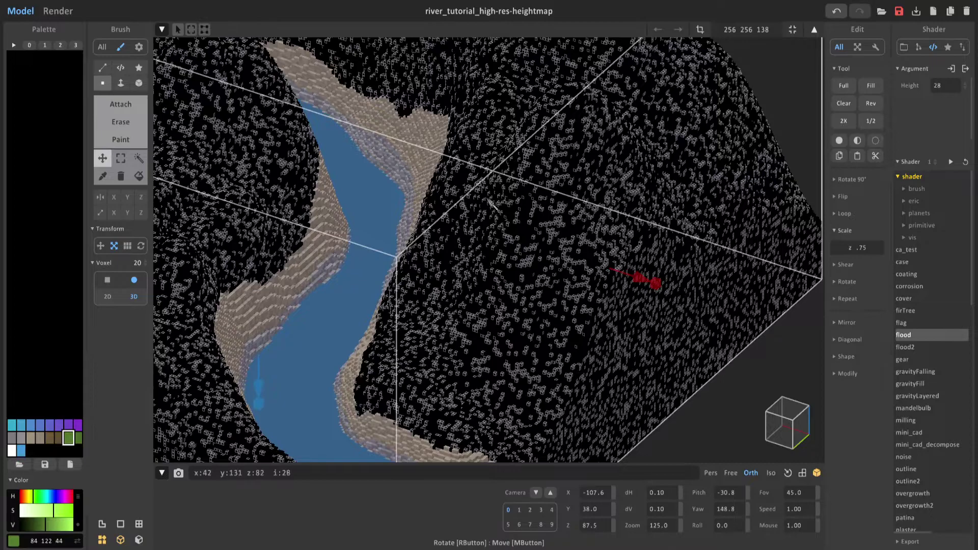
middle_click_drag(305, 167, 407, 305)
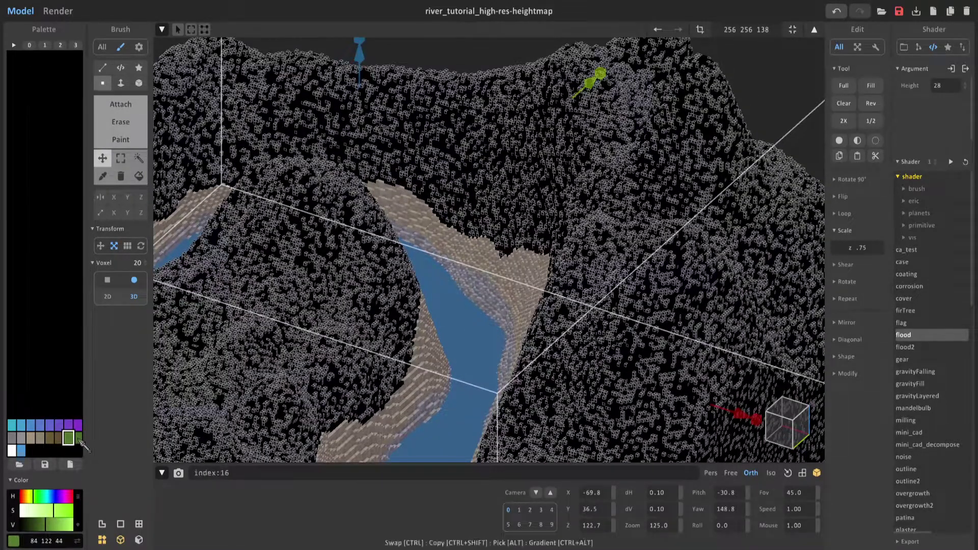
right_click(80, 441)
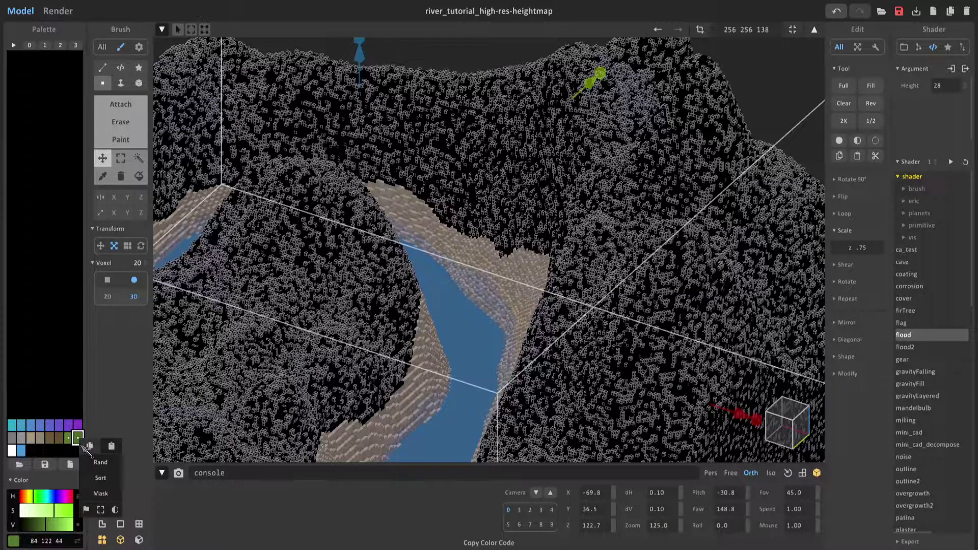
left_click(97, 462)
scroll(285, 402, "down", 12)
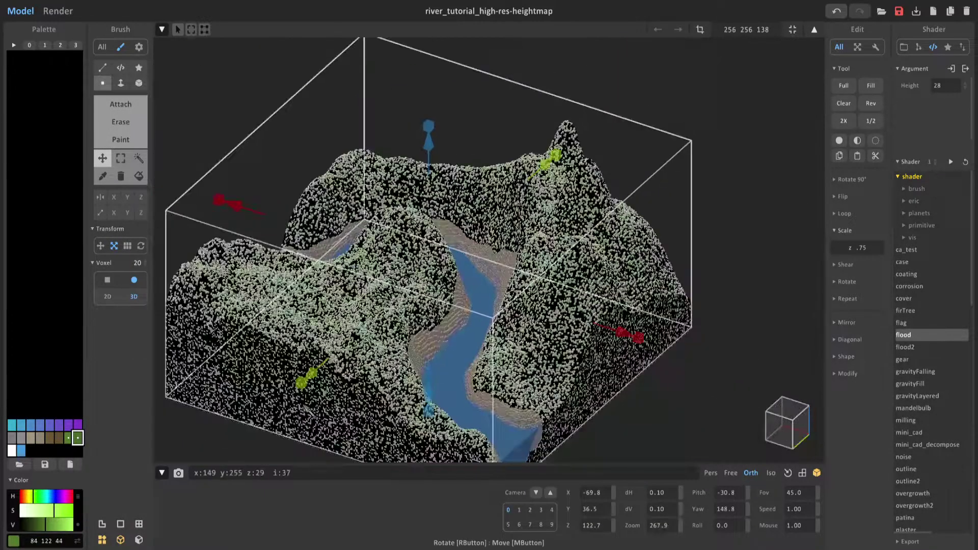
Recolor the remaining black terrain voxels with a random mix of the two dark browns and render the result.
left_click(140, 160)
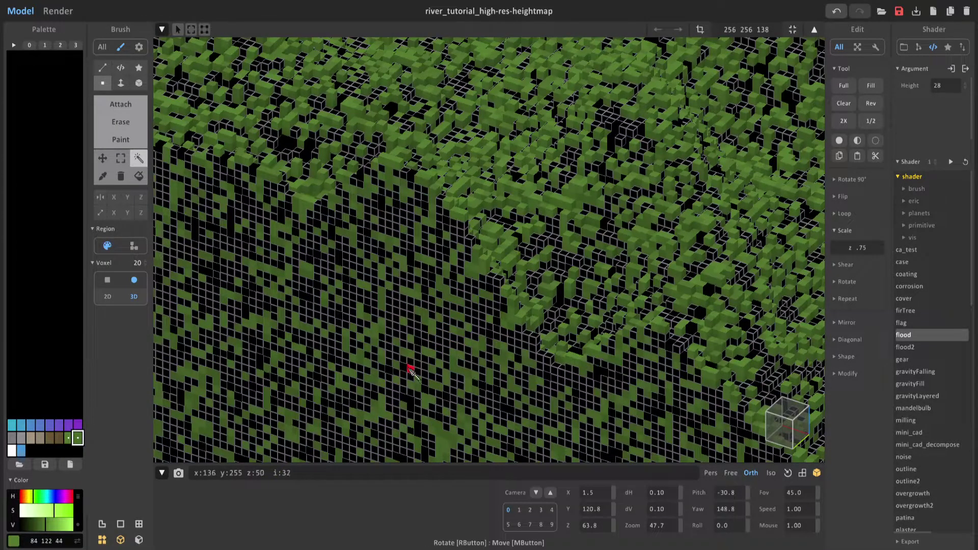
scroll(423, 437, "down", 18)
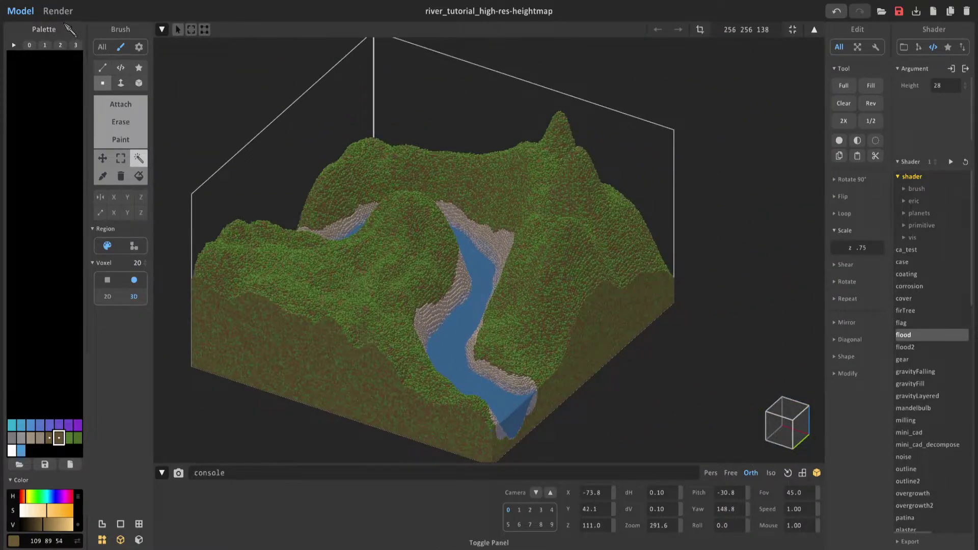
left_click(45, 29)
left_click(62, 15)
left_click(16, 32)
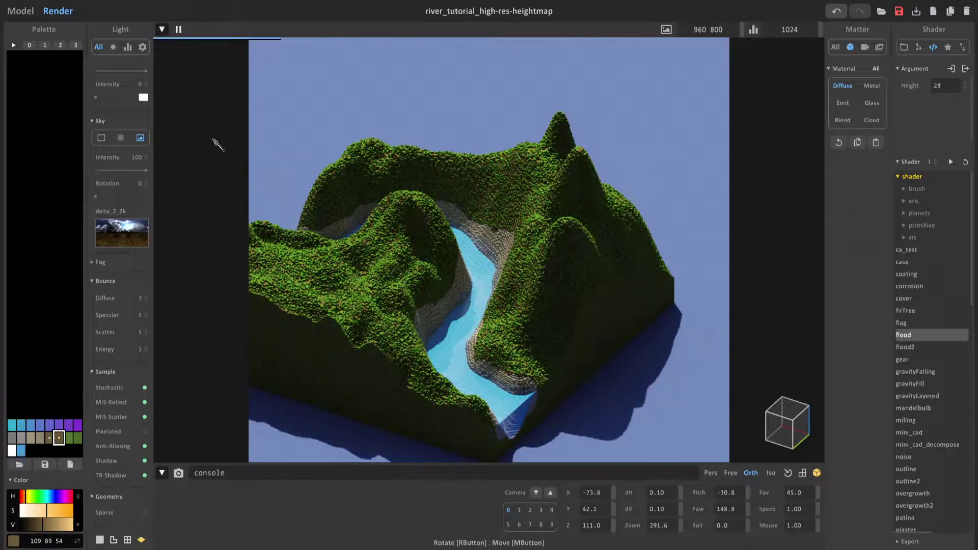
Return from rendering to modelling and crop a copy of the terrain to a one-voxel-thick slice, 256 x 1 x 138, along one side edge.
left_click(21, 11)
scroll(365, 245, "up", 2)
right_click_drag(491, 273, 518, 277)
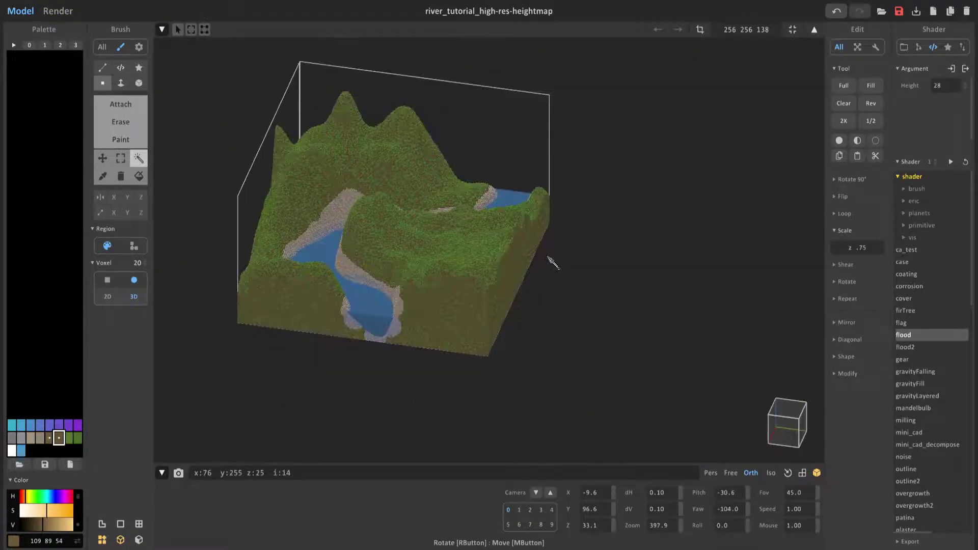
key("Tab")
scroll(539, 254, "up", 3)
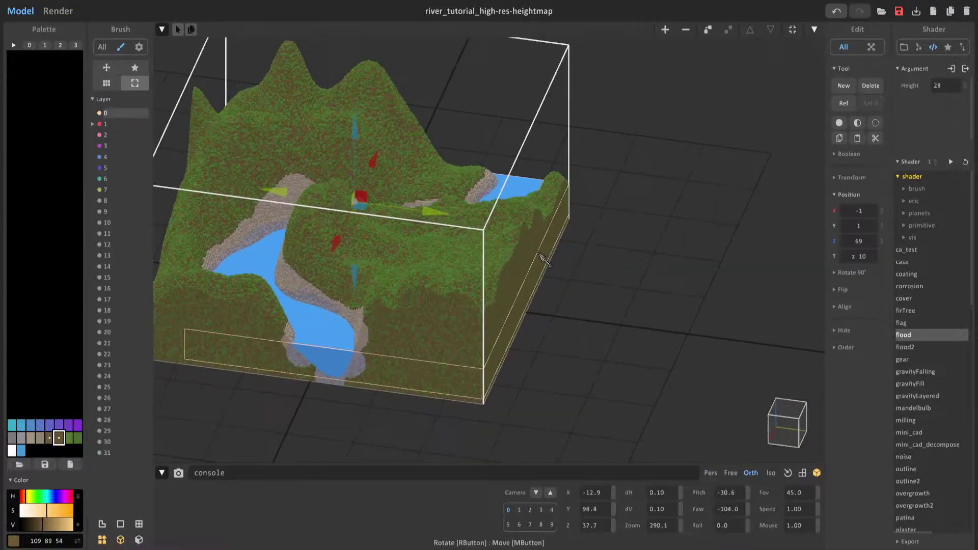
scroll(545, 260, "up", 4)
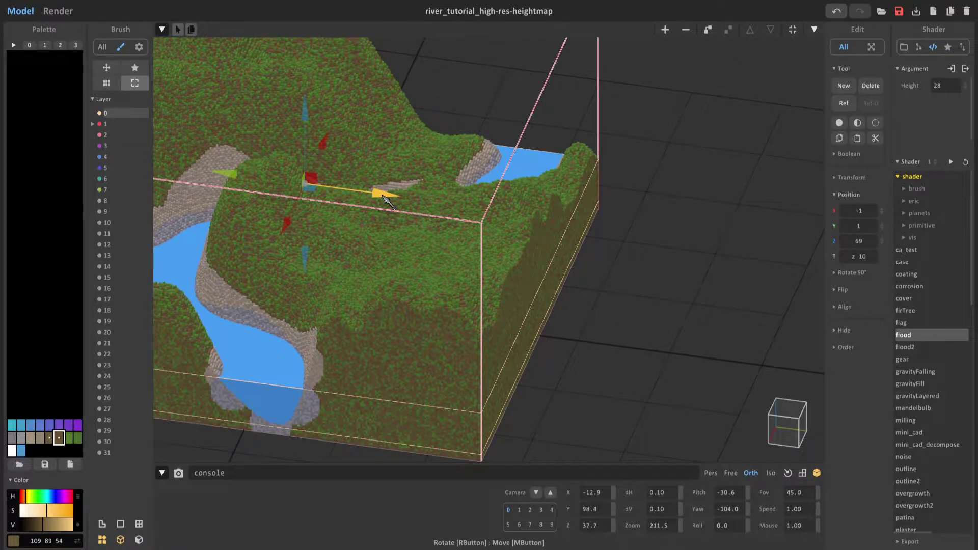
scroll(387, 201, "down", 4)
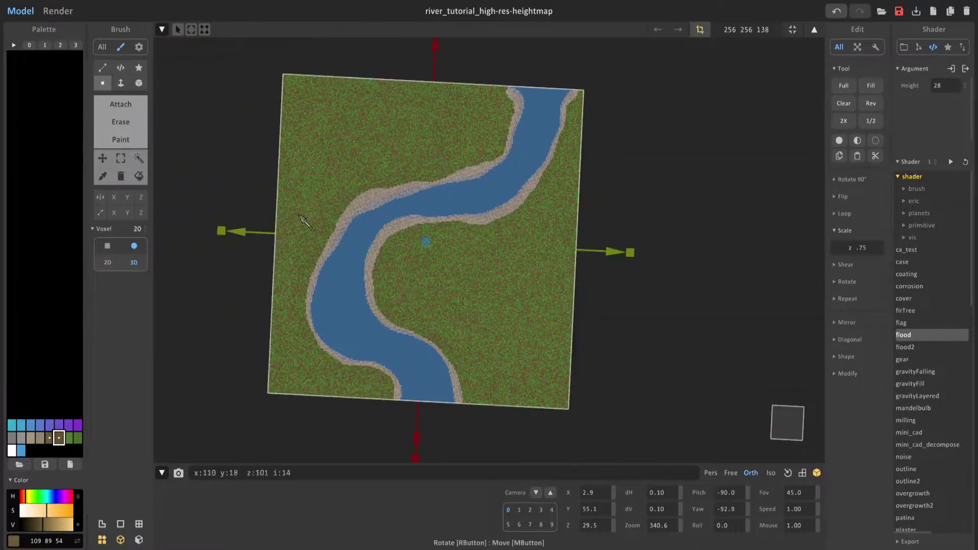
left_click_drag(221, 231, 732, 279)
left_click(700, 31)
right_click_drag(680, 253, 591, 180)
scroll(591, 181, "up", 4)
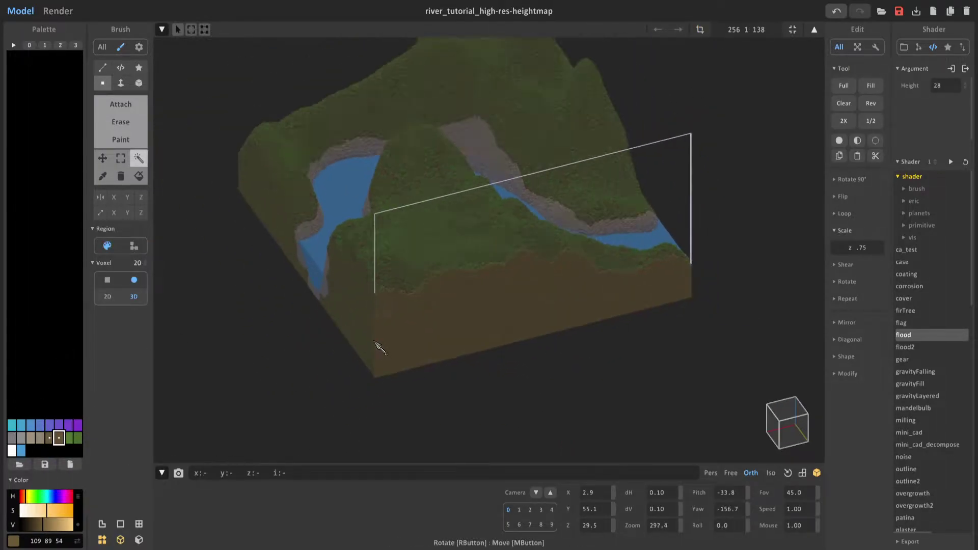
Move the one-voxel-thick terrain slice across the full 256 x 256 x 138 terrain to its opposite side edge.
scroll(380, 345, "up", 3)
key("Tab")
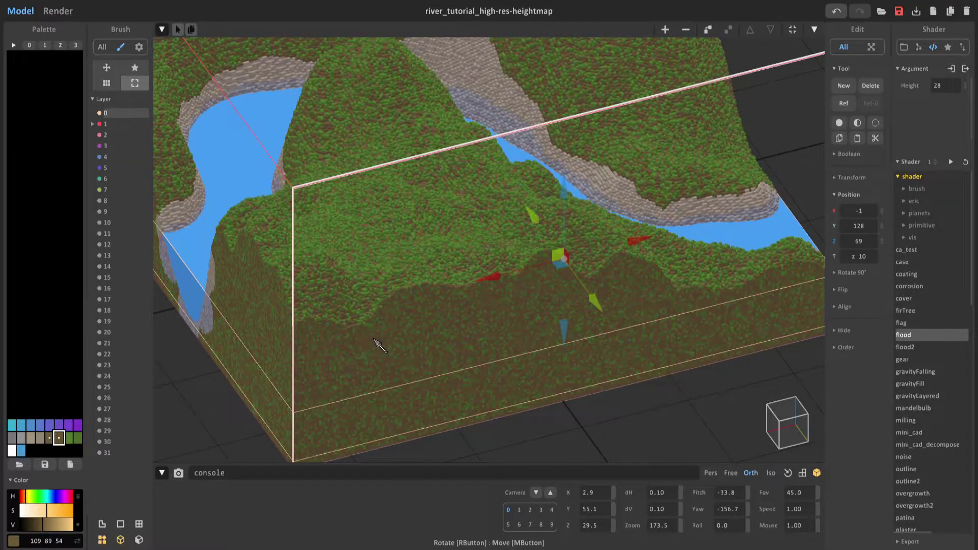
key("Tab")
scroll(235, 181, "down", 3)
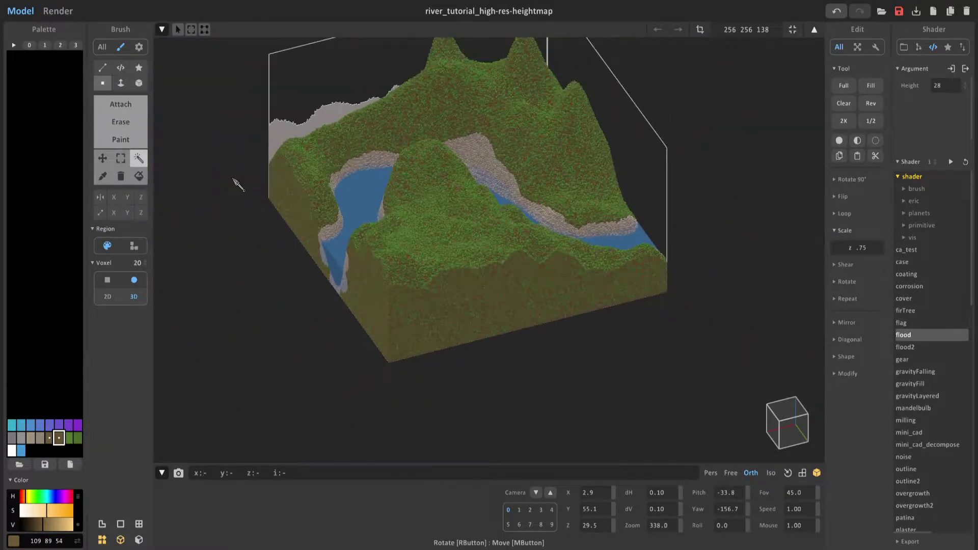
left_click(102, 158)
right_click_drag(387, 214, 448, 285)
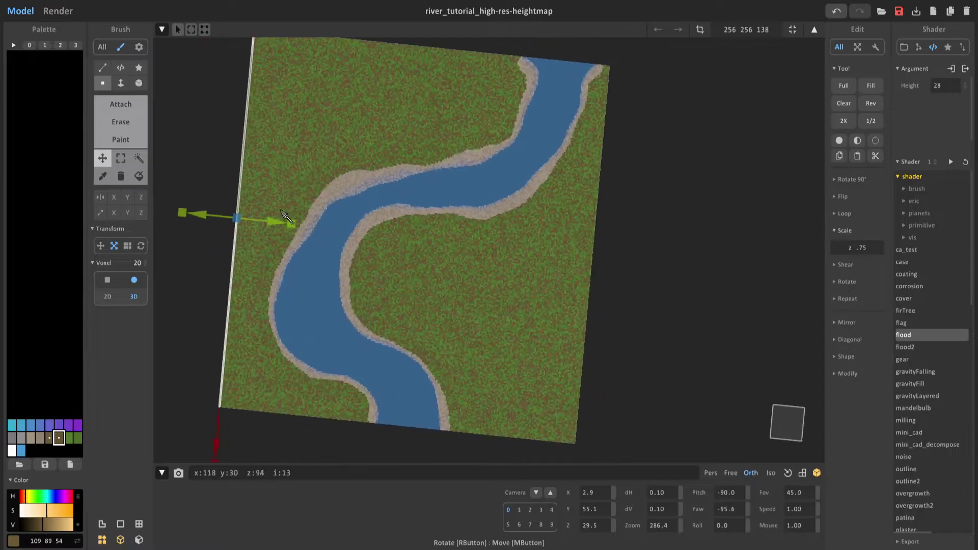
left_click_drag(280, 221, 628, 340)
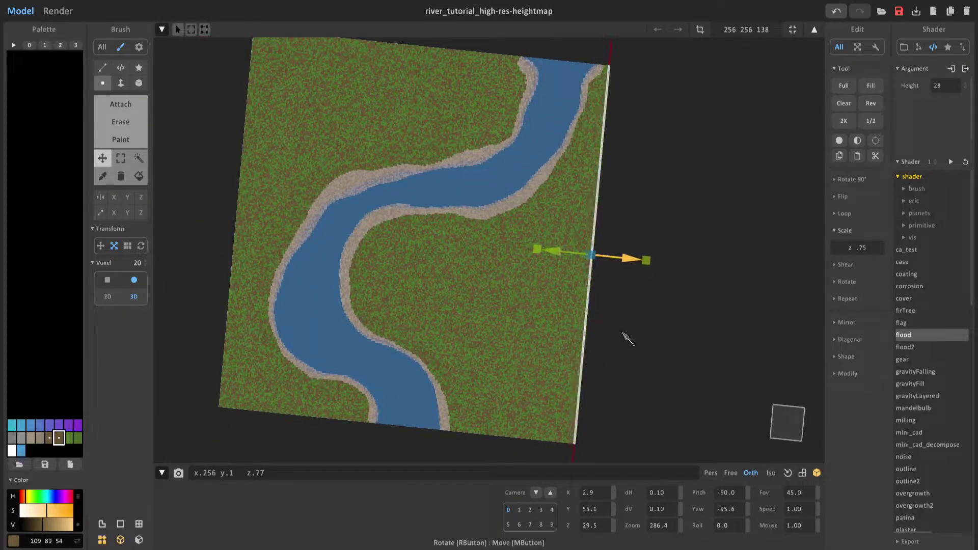
right_click_drag(252, 175, 183, 92)
scroll(184, 92, "up", 5)
left_click(138, 158)
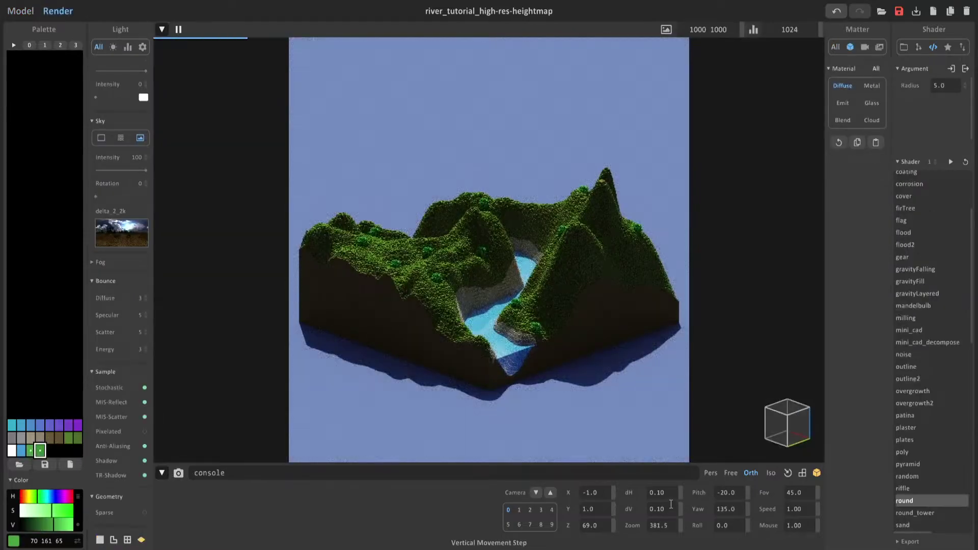
Save the project and recolor the rendered water, trying blue 35 78 219 and settling on a light turquoise.
key("ctrl+s")
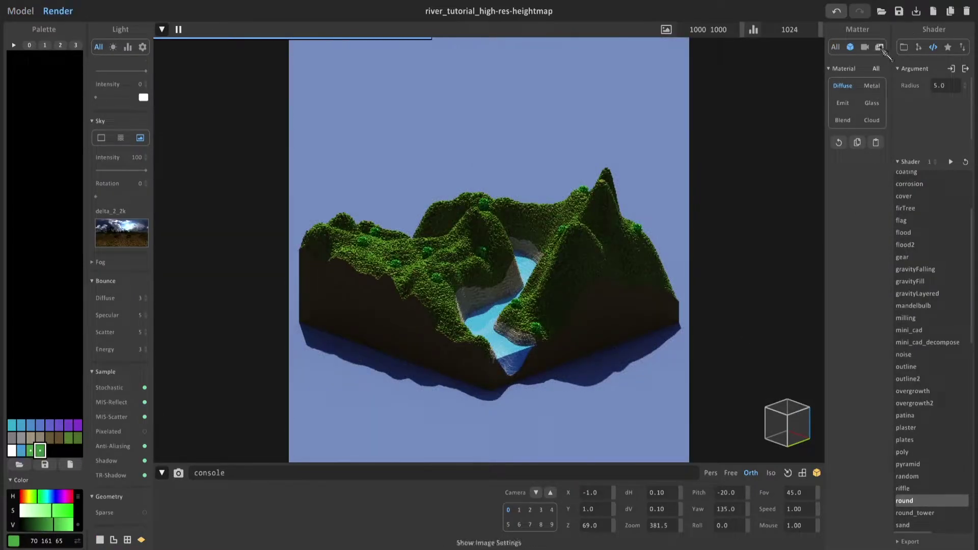
left_click(20, 450)
left_click(65, 511)
left_click(53, 497)
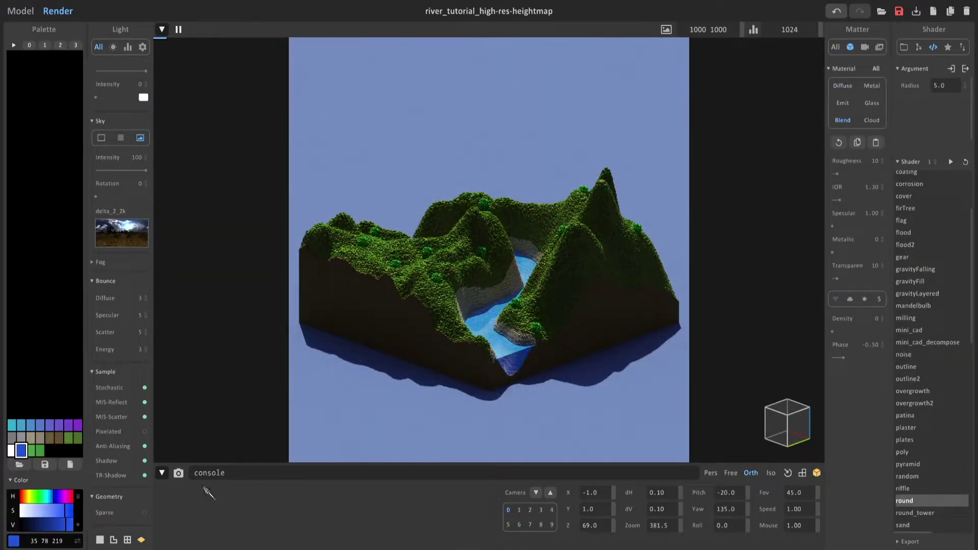
left_click(47, 497)
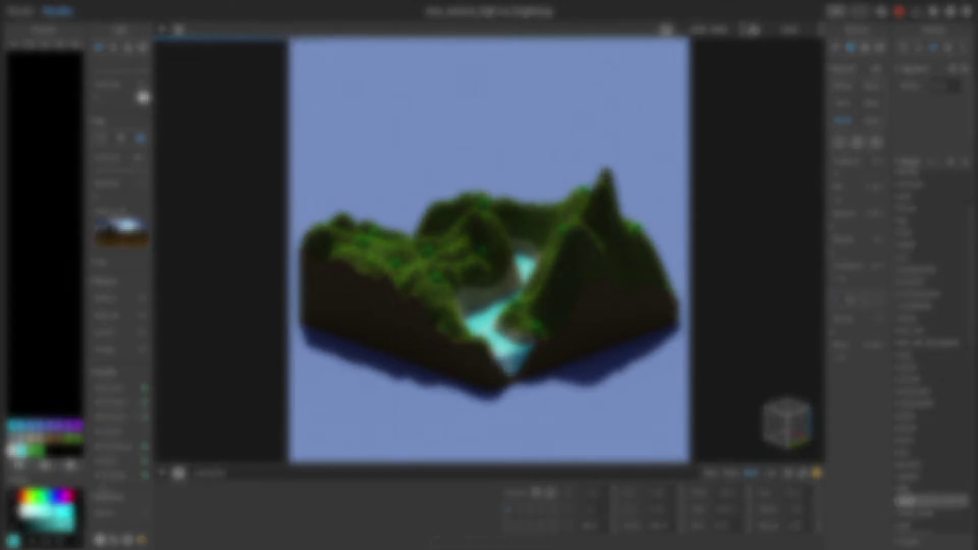